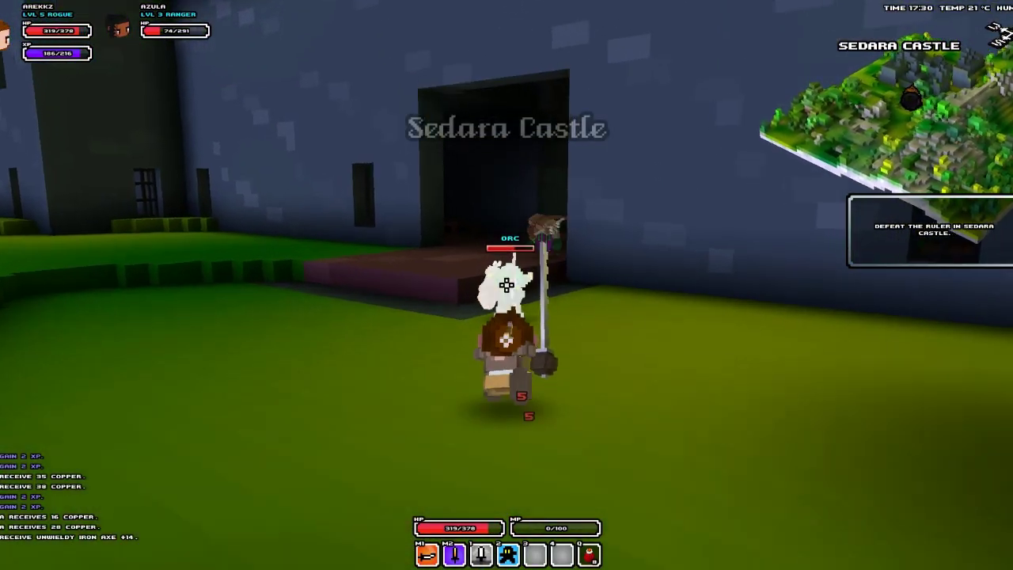
- Defeat the orcs at the Sedara Castle doorway and in the dark corridor
{"action": "left_click", "coordinate": [507, 285]}
{"action": "left_click", "coordinate": [507, 285]}
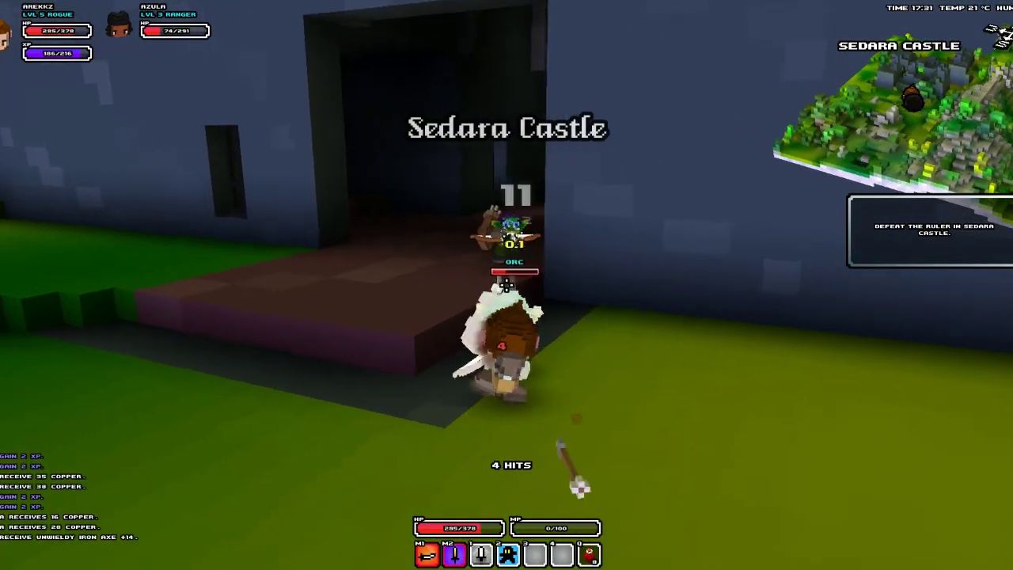
{"action": "left_click", "coordinate": [506, 285]}
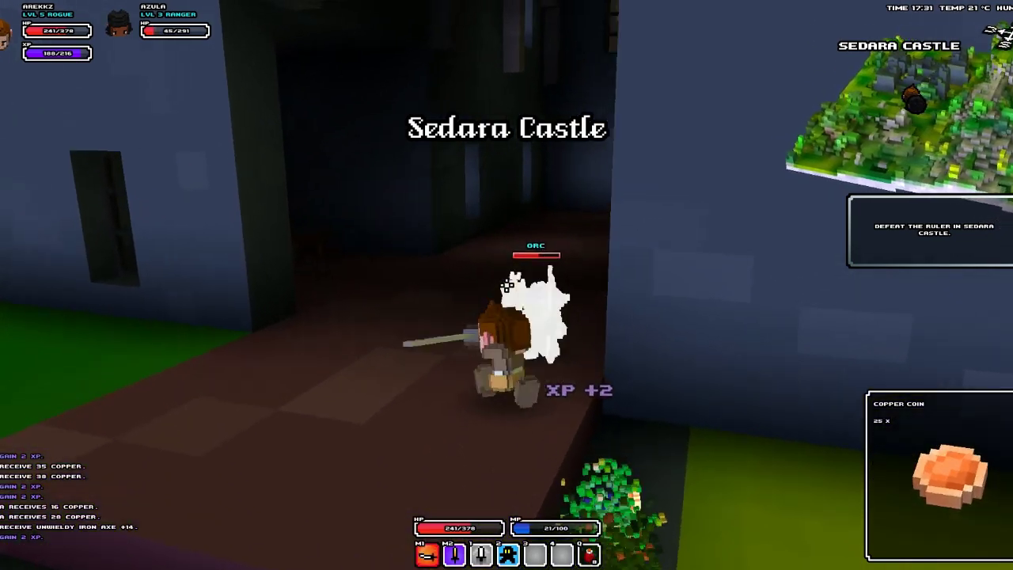
{"action": "left_click", "coordinate": [506, 285]}
{"action": "left_click", "coordinate": [506, 285]}
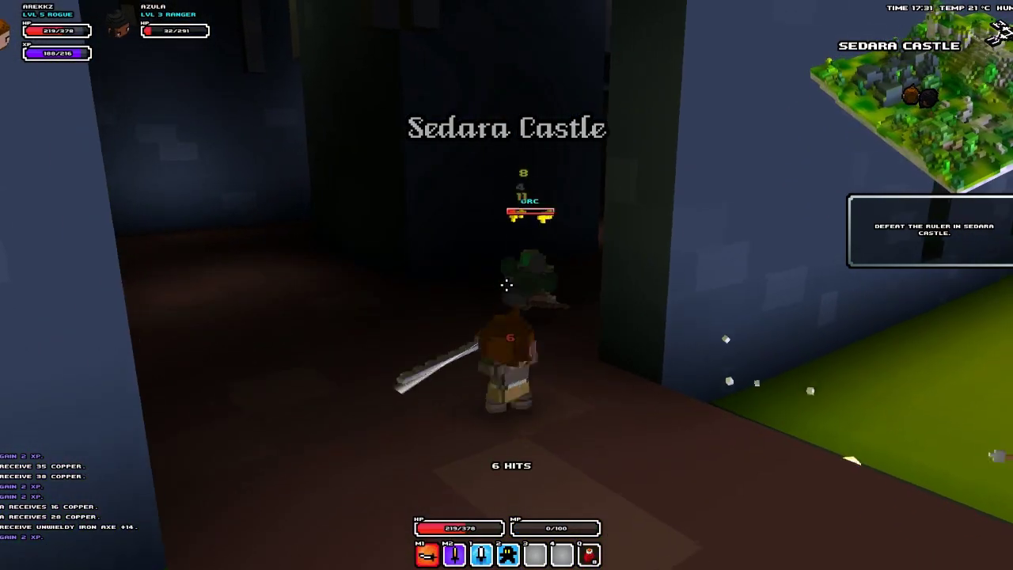
{"action": "left_click", "coordinate": [507, 285]}
{"action": "left_click", "coordinate": [507, 285]}
{"action": "left_click", "coordinate": [506, 285]}
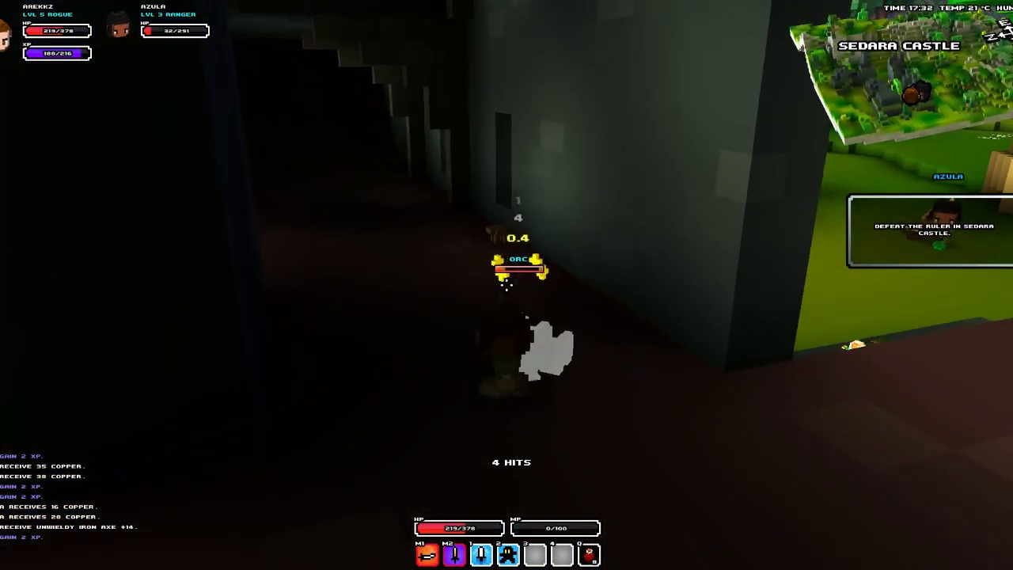
{"action": "left_click", "coordinate": [506, 284]}
{"action": "left_click", "coordinate": [506, 285]}
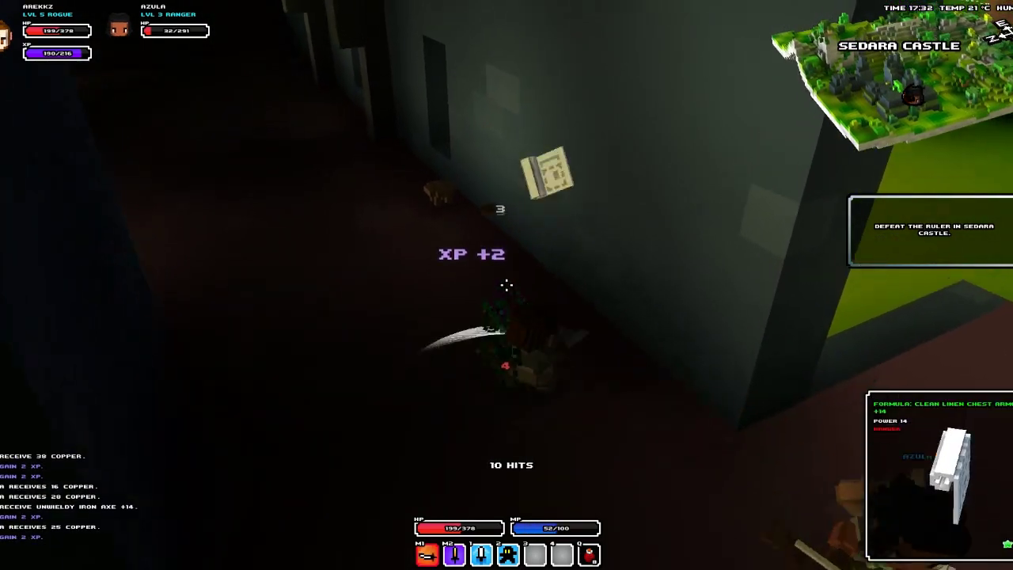
- Collect the dropped copper and formula, then walk down the castle corridor
{"action": "key", "text": "w"}
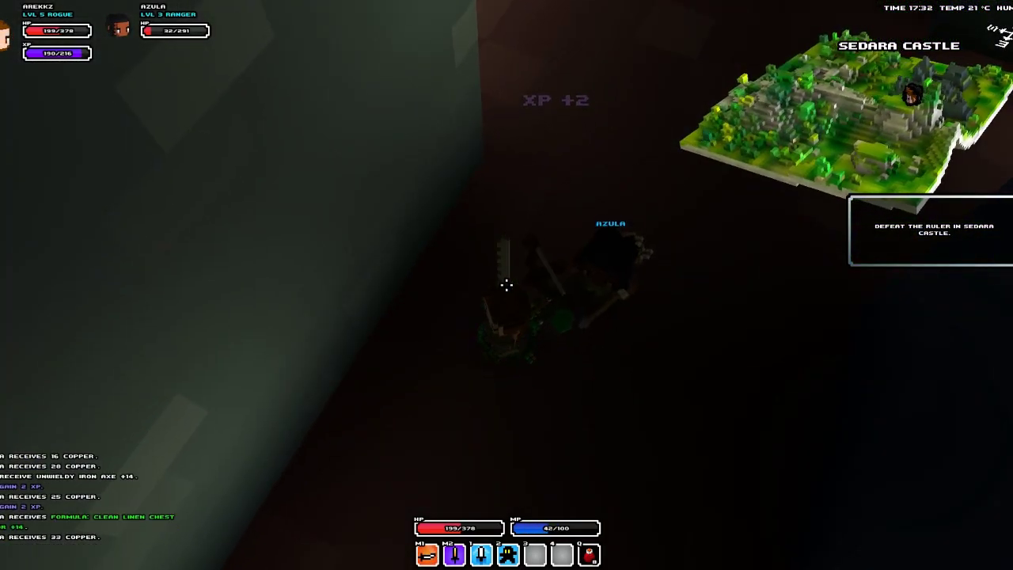
{"action": "key", "text": "w"}
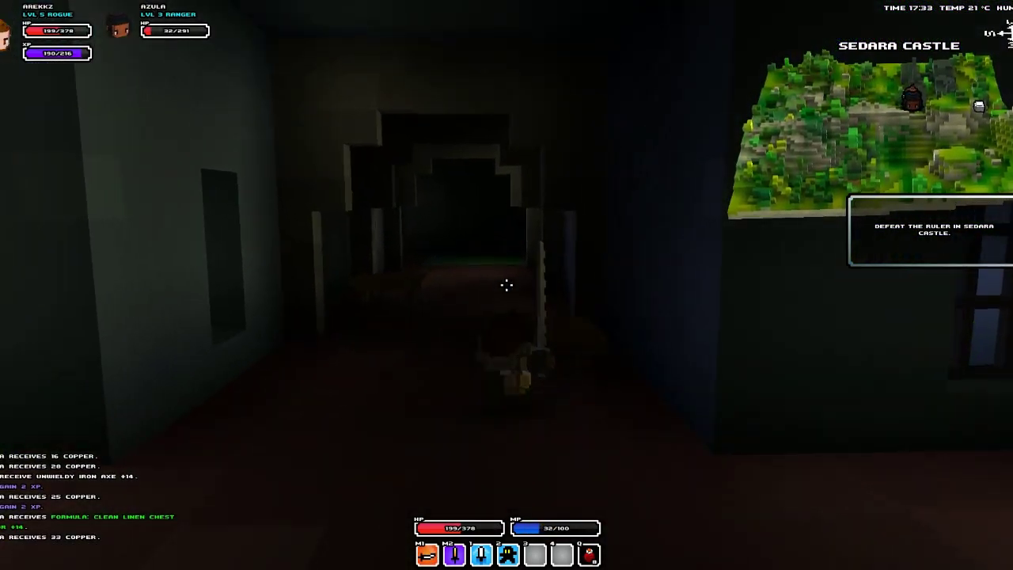
{"action": "key", "text": "w"}
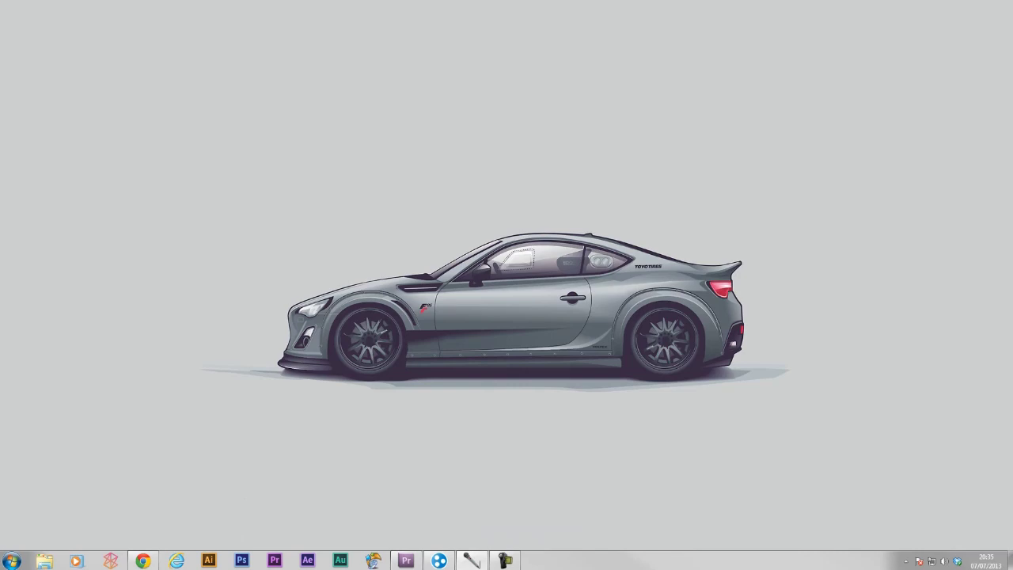
{"action": "left_click", "coordinate": [143, 560]}
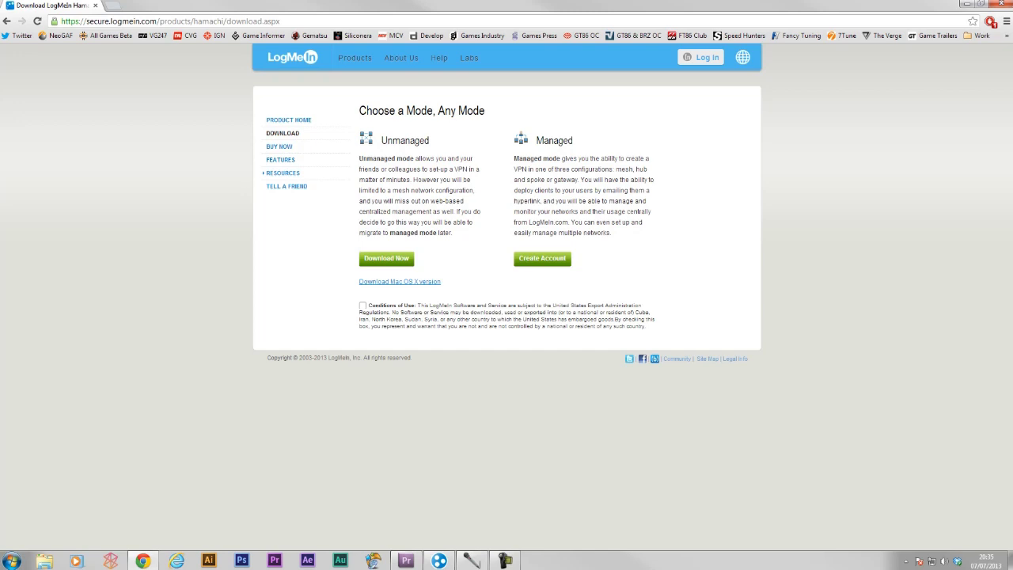
{"action": "key", "text": "super+d"}
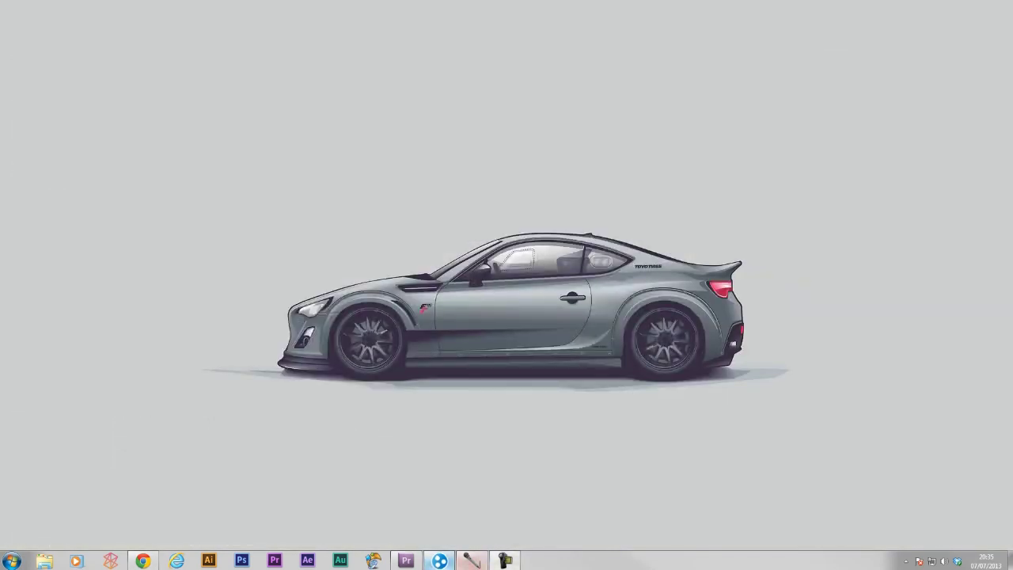
{"action": "left_click", "coordinate": [439, 560]}
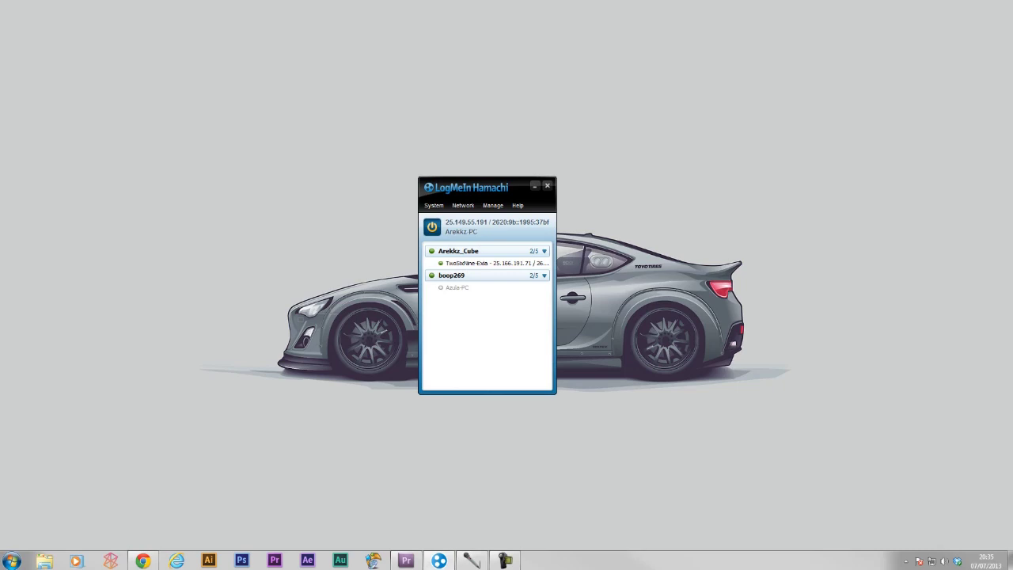
- Collapse the existing network groups and bring up the Create Network form
{"action": "left_click", "coordinate": [543, 251]}
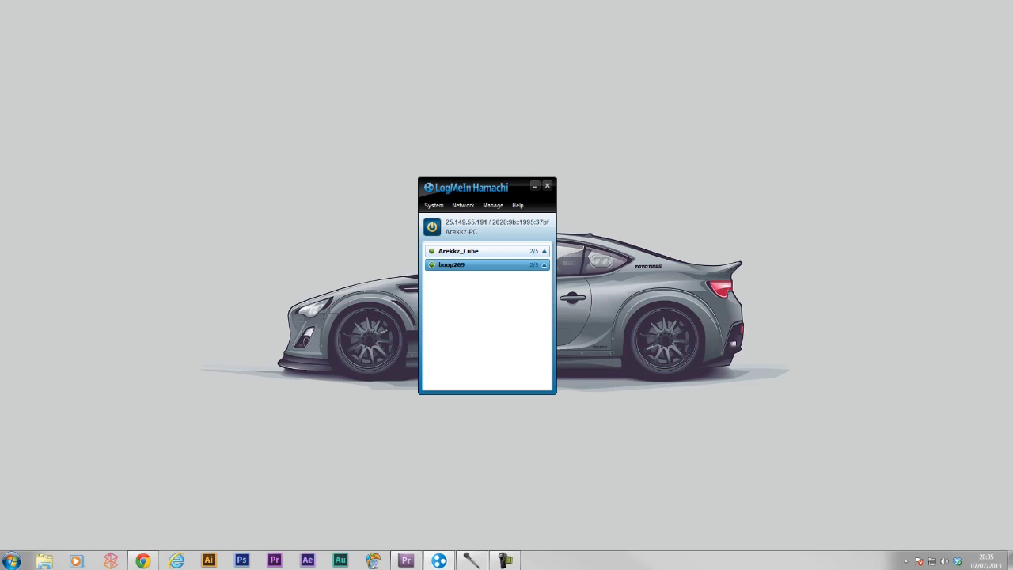
{"action": "left_click", "coordinate": [463, 205]}
{"action": "left_click", "coordinate": [486, 219]}
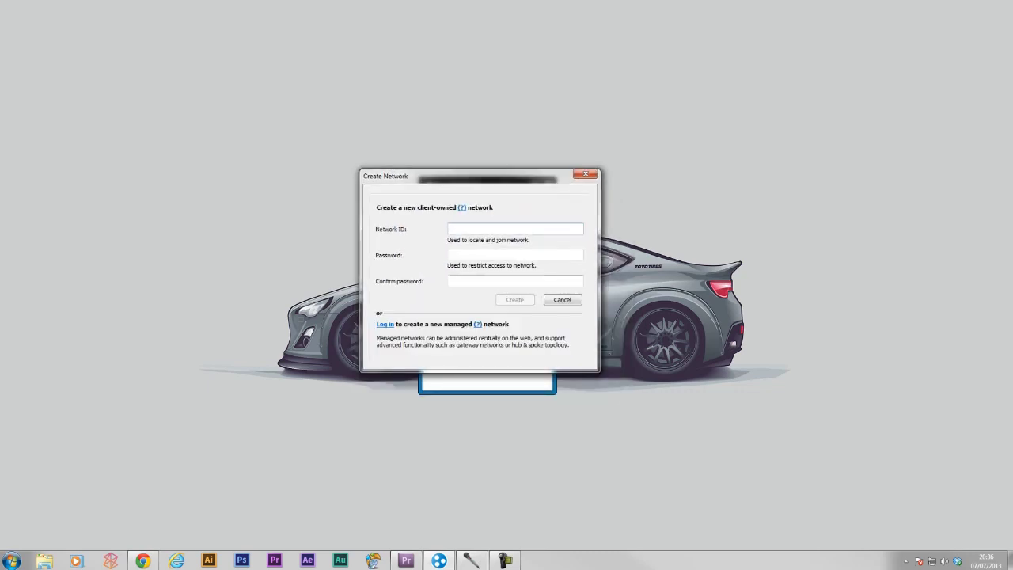
- Create network giveitaname1923478 with a confirmed password and select it in the list
{"action": "type", "text": "giveita"}
{"action": "type", "text": "name1923478"}
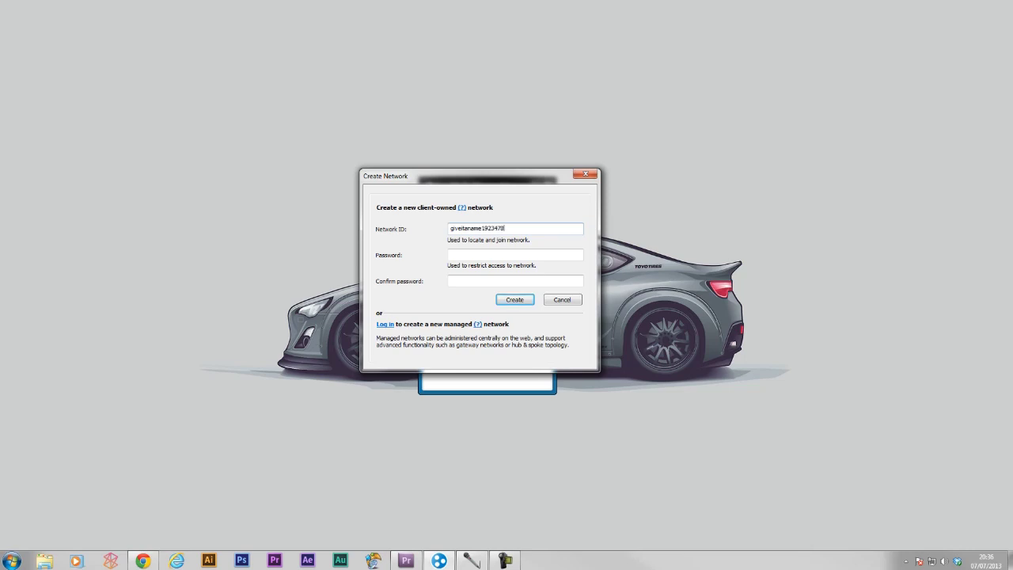
{"action": "key", "text": "Tab"}
{"action": "key", "text": "Tab"}
{"action": "key", "text": "Return"}
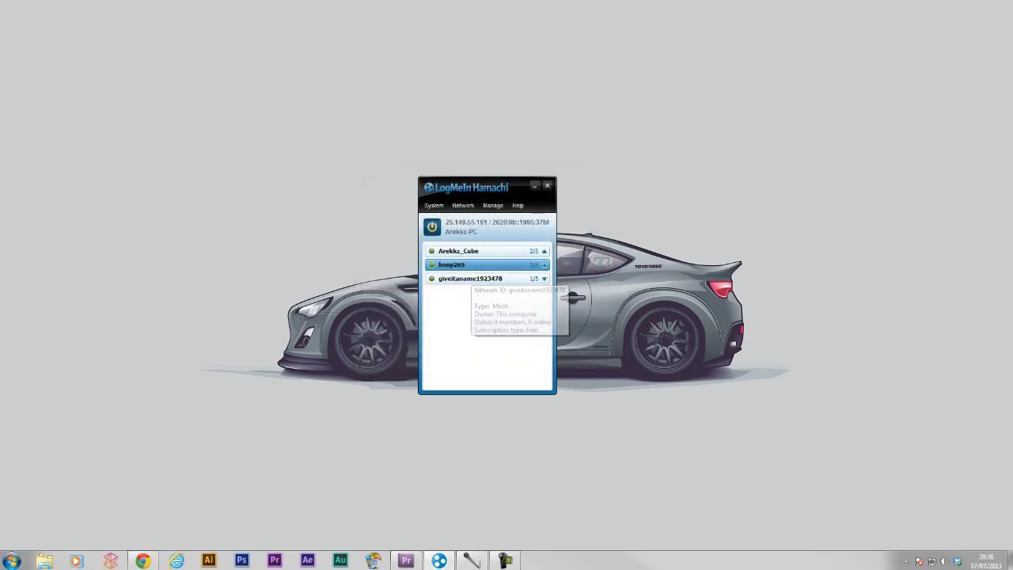
{"action": "left_click", "coordinate": [470, 279]}
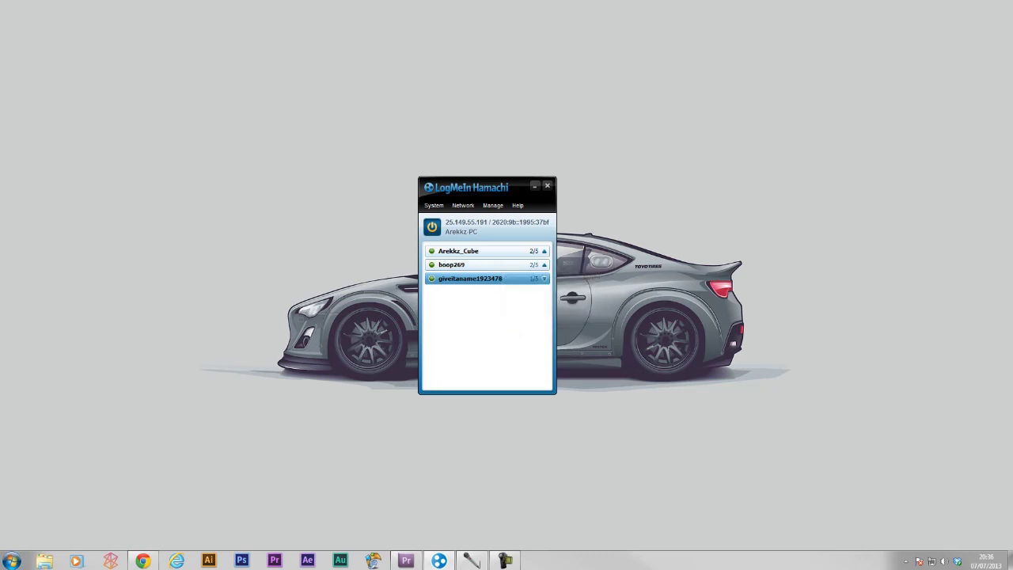
- Expand the first network, open then cancel the Join Network form, and nudge the window right
{"action": "key", "text": "Up"}
{"action": "key", "text": "Up"}
{"action": "key", "text": "Right"}
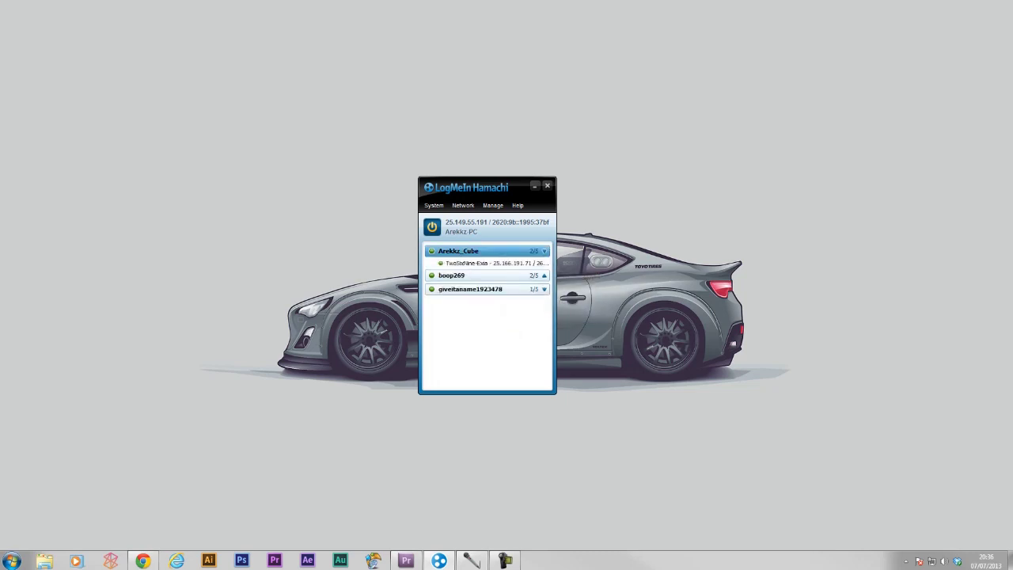
{"action": "key", "text": "alt+n"}
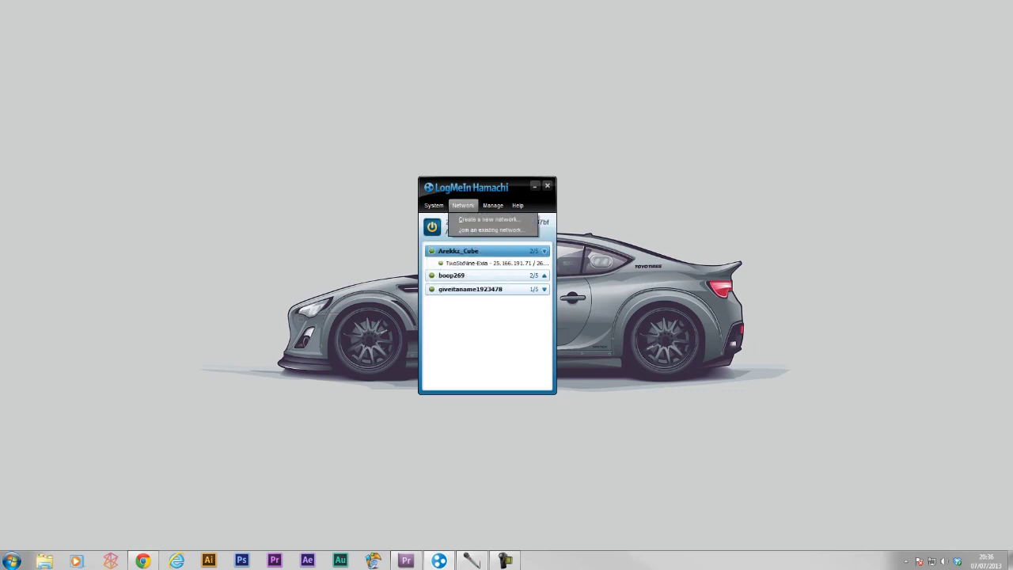
{"action": "key", "text": "Down"}
{"action": "key", "text": "Down"}
{"action": "key", "text": "Return"}
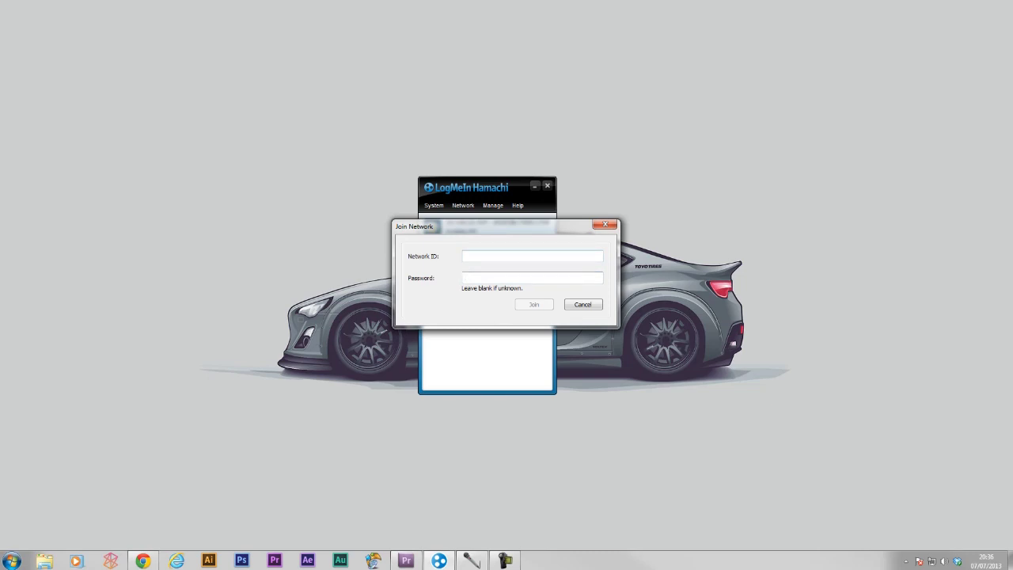
{"action": "key", "text": "Escape"}
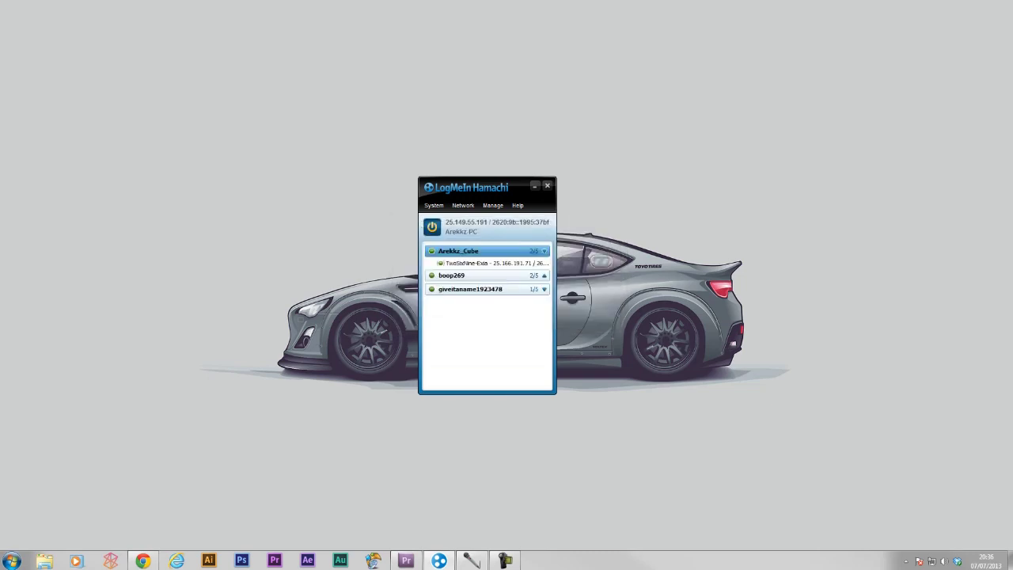
{"action": "mouse_move", "coordinate": [482, 187]}
{"action": "left_mouse_down"}
{"action": "mouse_move", "coordinate": [531, 178]}
{"action": "mouse_move", "coordinate": [518, 186]}
{"action": "left_mouse_up"}
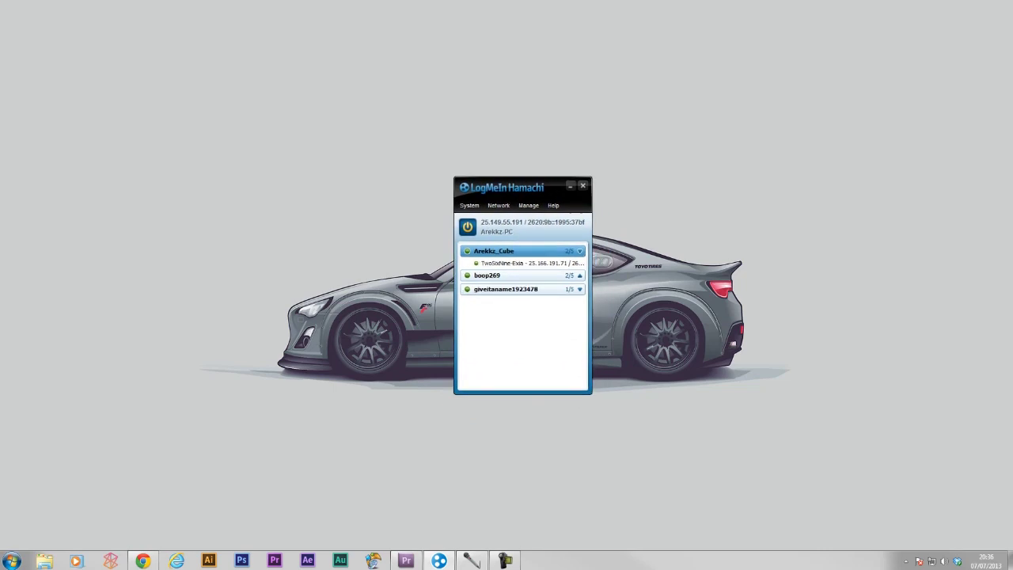
- Open Windows Firewall's allowed-programs list and unlock it for editing
{"action": "left_click", "coordinate": [11, 560]}
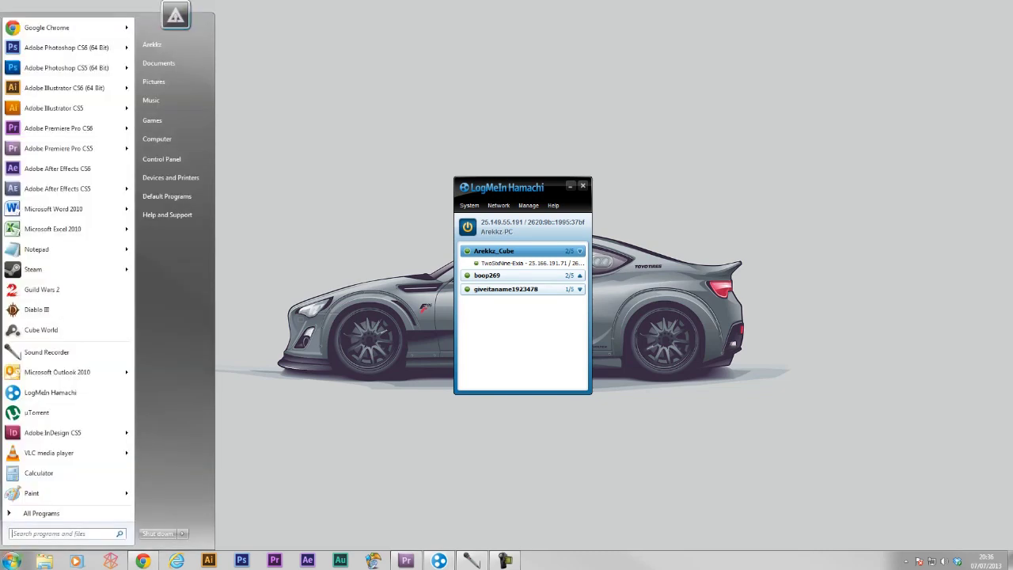
{"action": "type", "text": "window"}
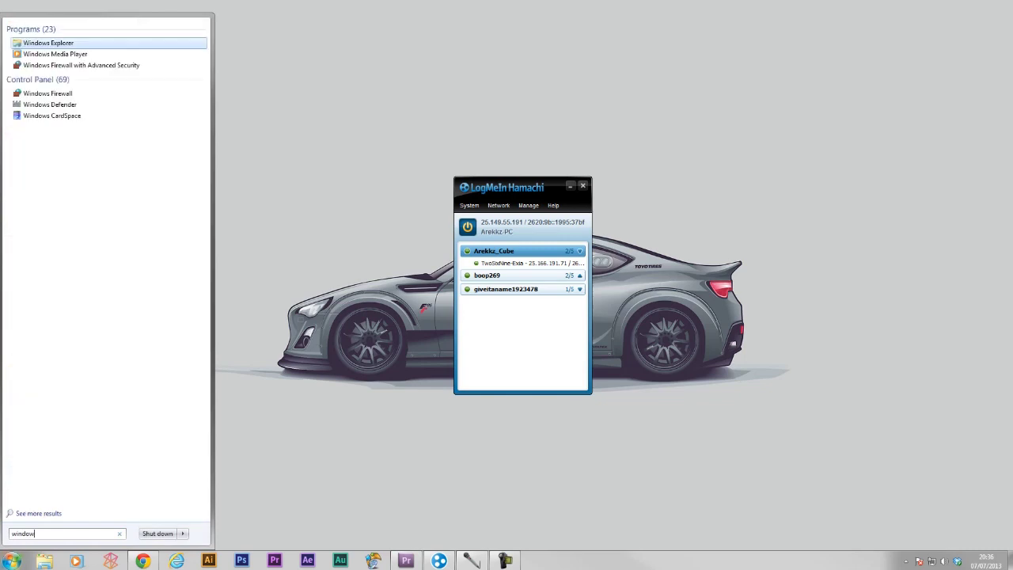
{"action": "type", "text": "s fire"}
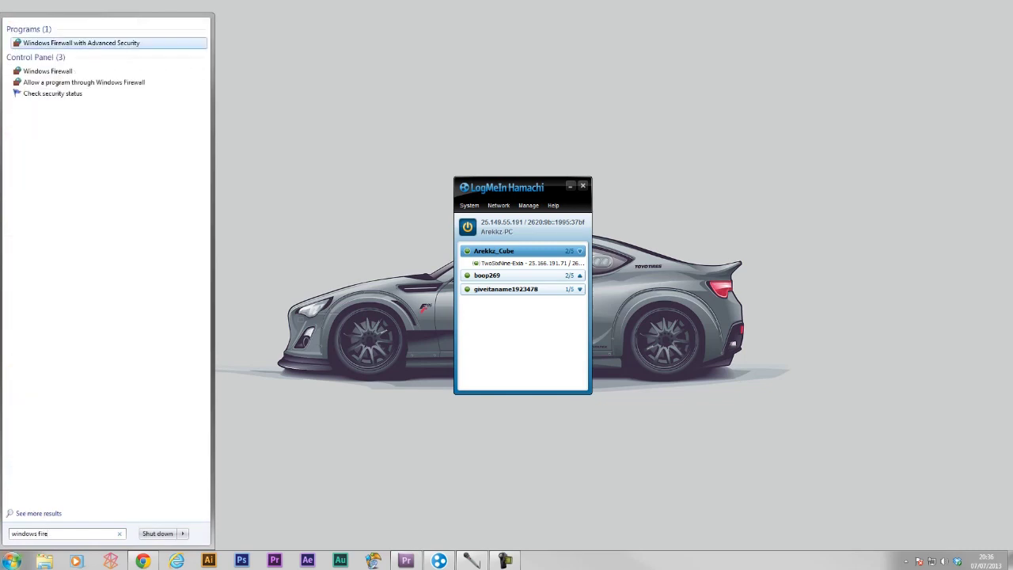
{"action": "type", "text": "wall"}
{"action": "key", "text": "Down"}
{"action": "key", "text": "Return"}
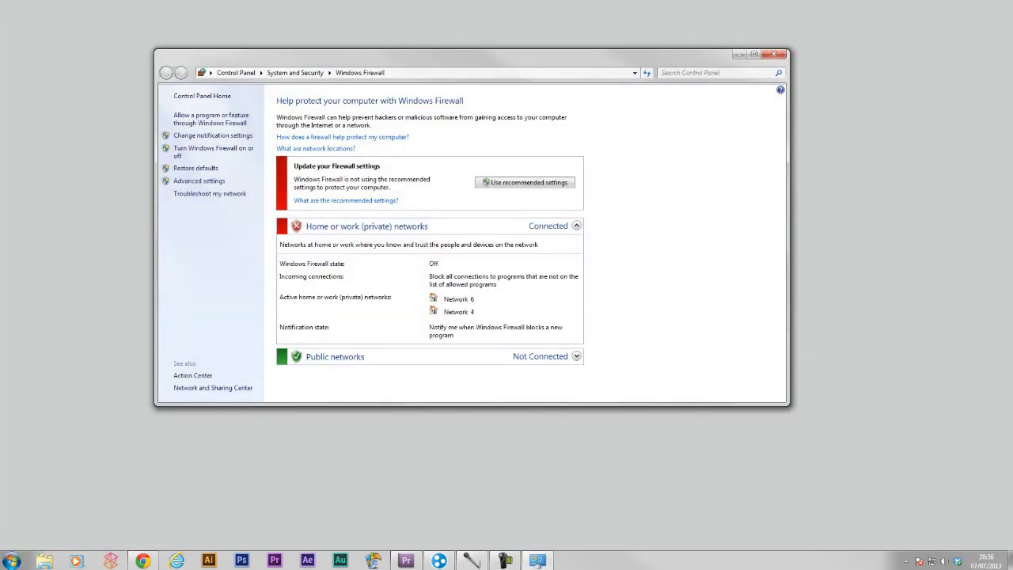
{"action": "left_click", "coordinate": [237, 142]}
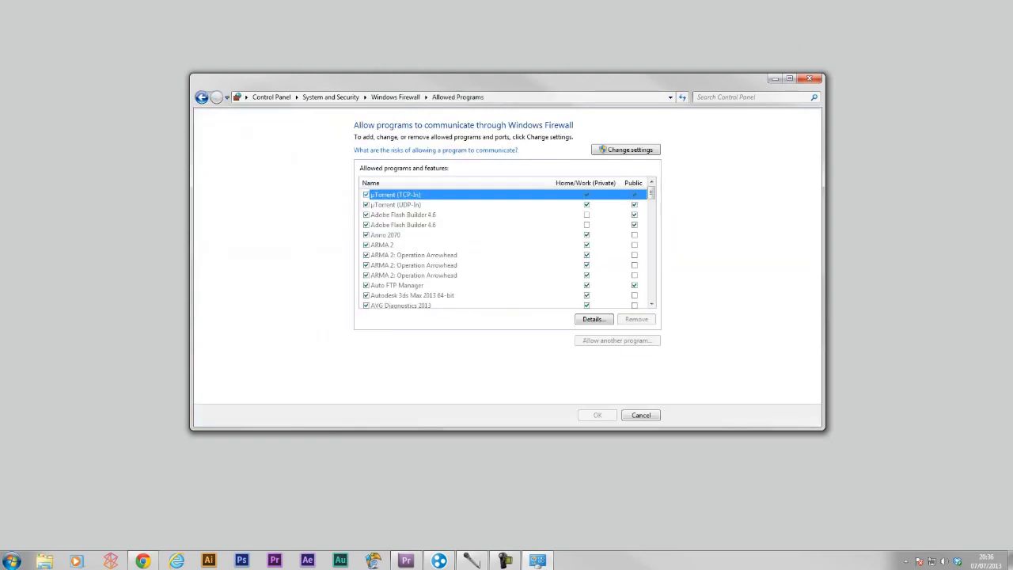
{"action": "left_click", "coordinate": [625, 150]}
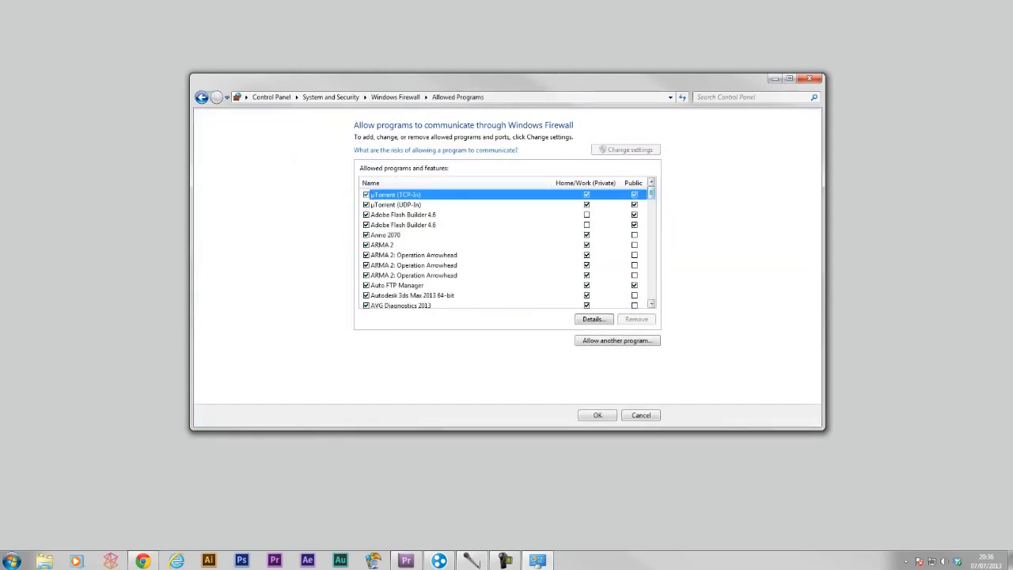
- Verify Cube World, Hamachi and Server are allowed, then close the firewall settings
{"action": "scroll", "coordinate": [507, 249], "scroll_direction": "down", "scroll_amount": 2}
{"action": "scroll", "coordinate": [506, 249], "scroll_direction": "down", "scroll_amount": 4}
{"action": "scroll", "coordinate": [506, 250], "scroll_direction": "down", "scroll_amount": 2}
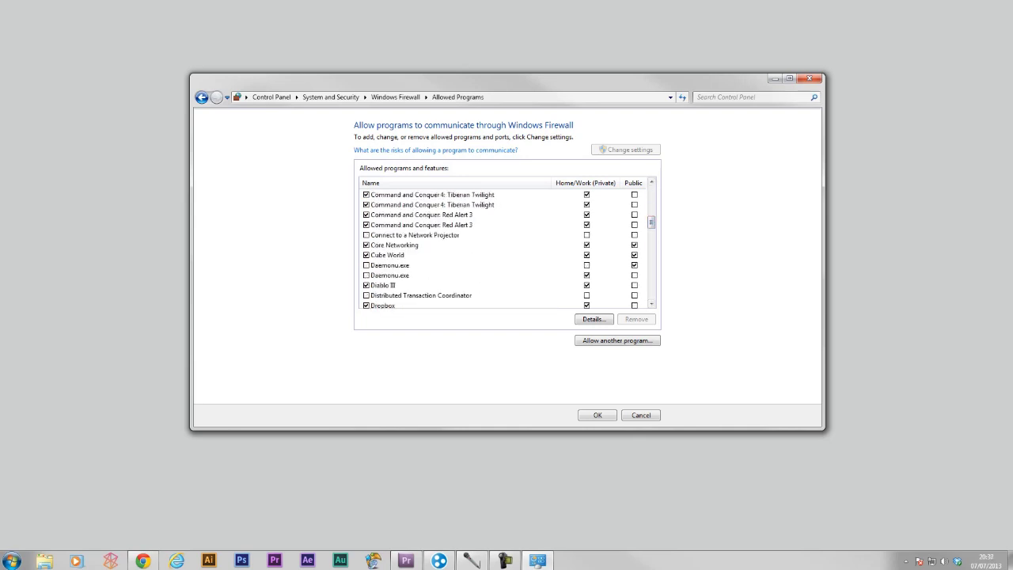
{"action": "left_click", "coordinate": [387, 255]}
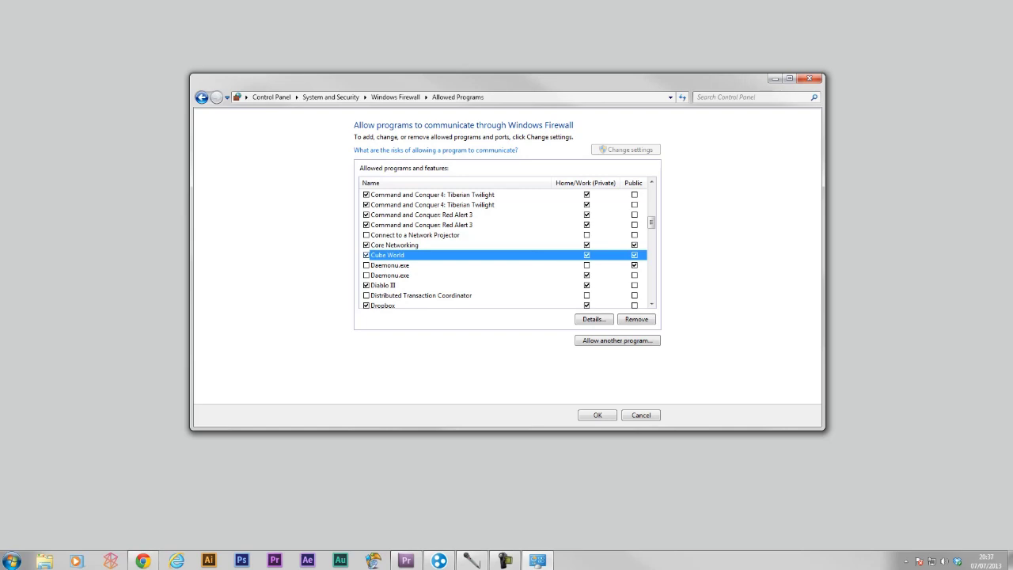
{"action": "scroll", "coordinate": [506, 250], "scroll_direction": "down", "scroll_amount": 2}
{"action": "scroll", "coordinate": [506, 249], "scroll_direction": "down", "scroll_amount": 2}
{"action": "scroll", "coordinate": [506, 249], "scroll_direction": "down", "scroll_amount": 1}
{"action": "left_click", "coordinate": [396, 244]}
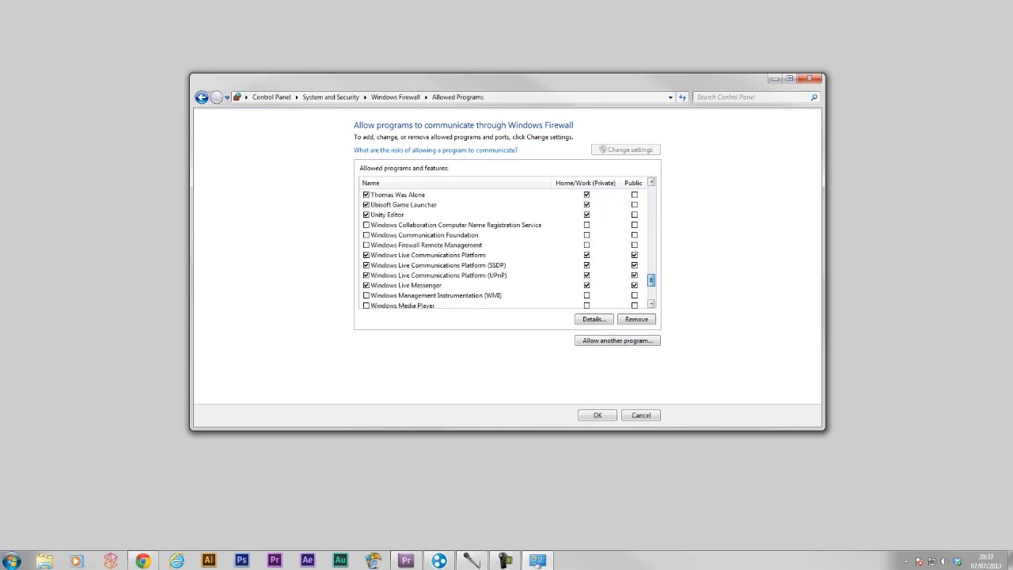
{"action": "left_click_drag", "start_coordinate": [651, 237], "coordinate": [650, 269]}
{"action": "left_click", "coordinate": [380, 225]}
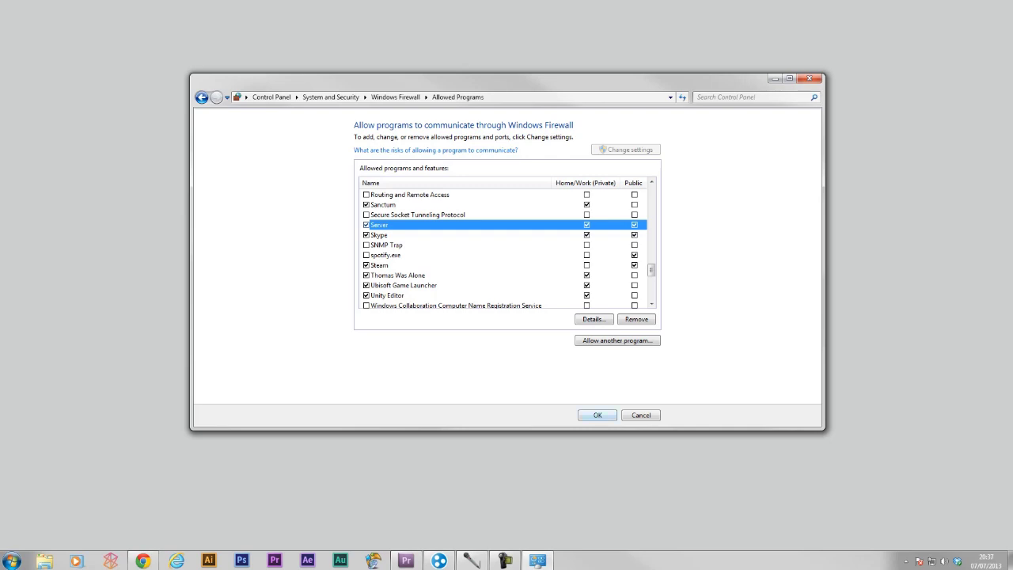
{"action": "key", "text": "alt+Left"}
{"action": "left_click", "coordinate": [809, 79]}
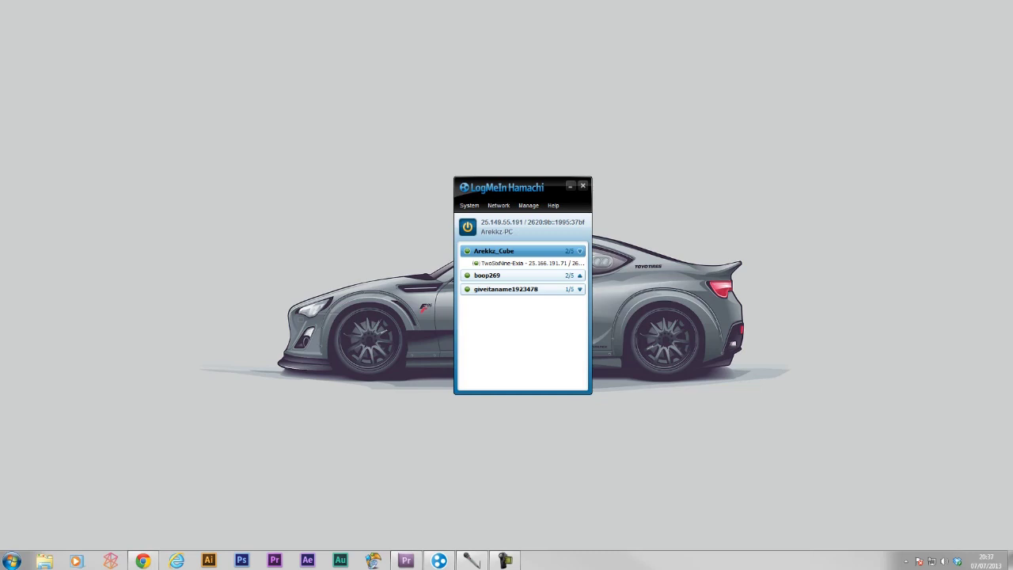
- Browse to C:\Program Files (x86)\Cube World and launch the Server application
{"action": "left_click", "coordinate": [45, 560]}
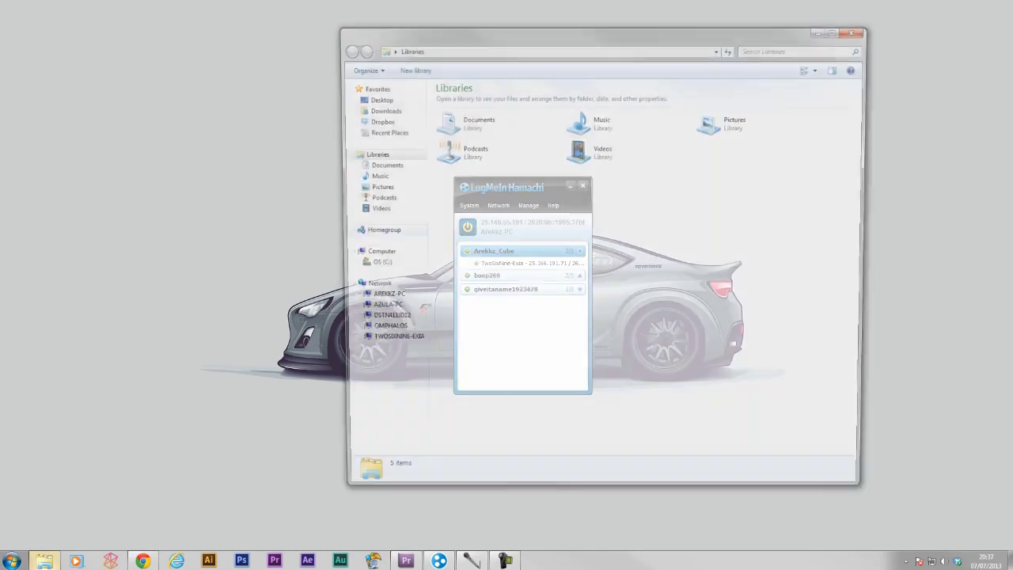
{"action": "left_click", "coordinate": [373, 265]}
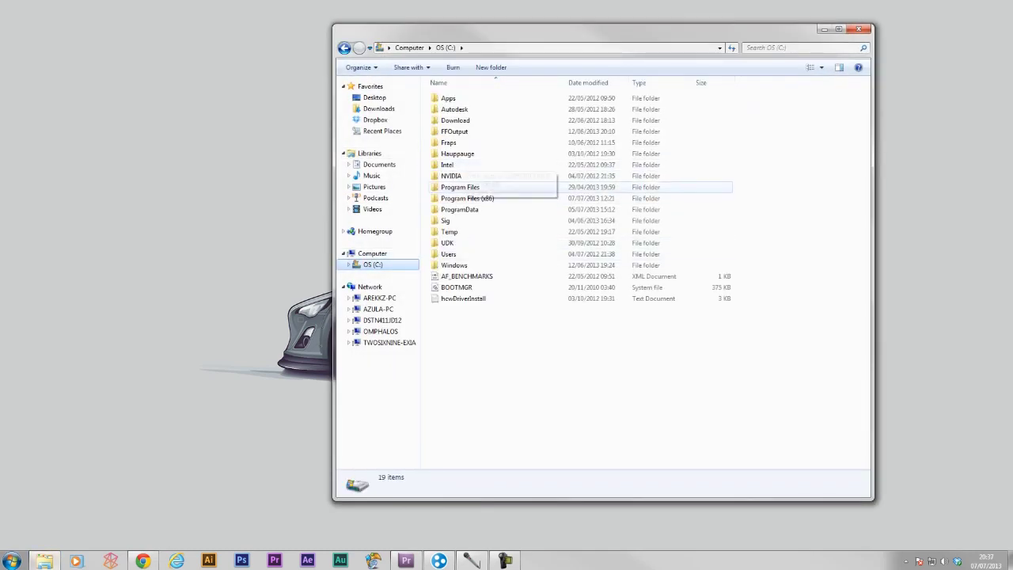
{"action": "double_click", "coordinate": [467, 198]}
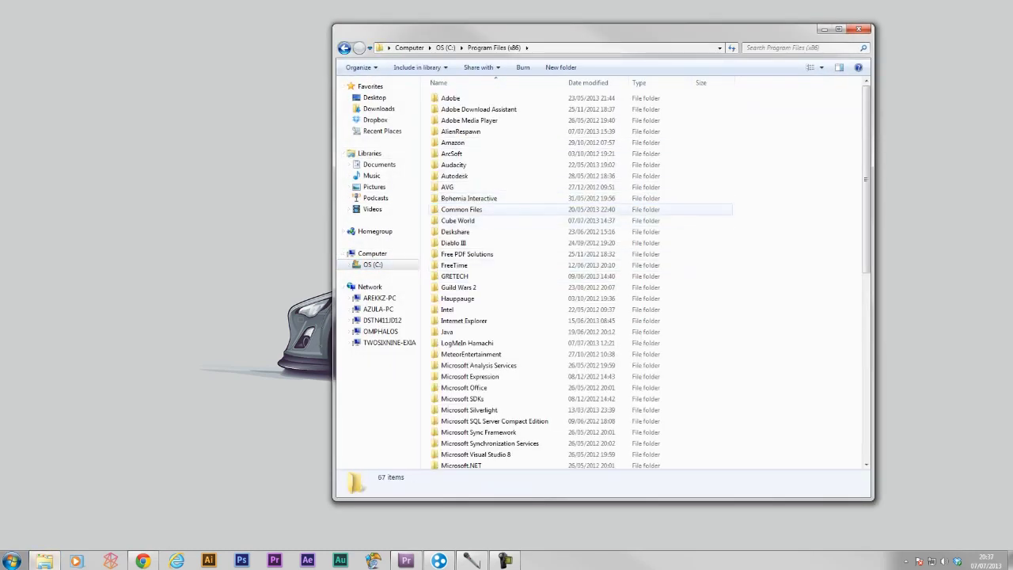
{"action": "double_click", "coordinate": [457, 220]}
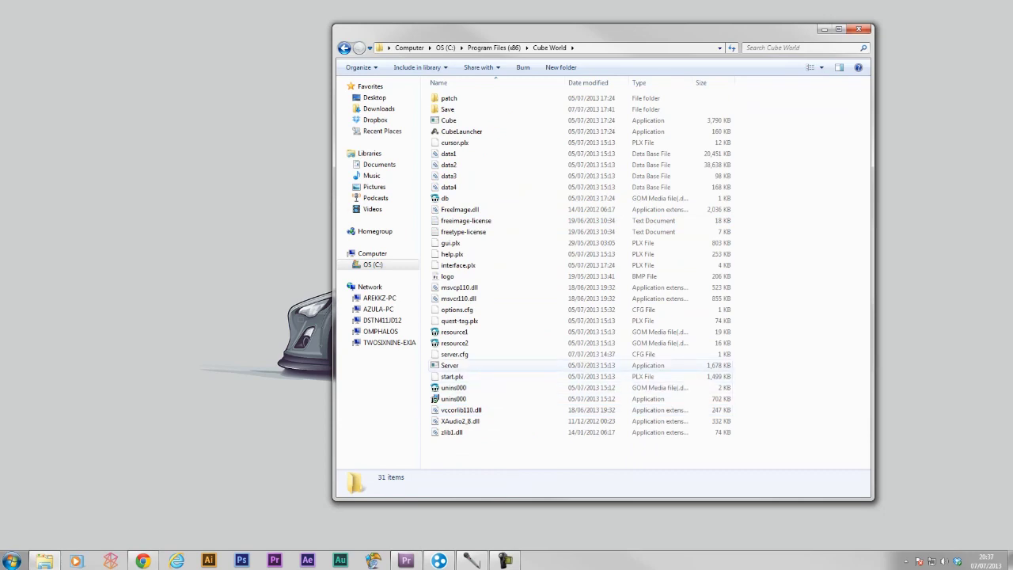
{"action": "left_click", "coordinate": [454, 366]}
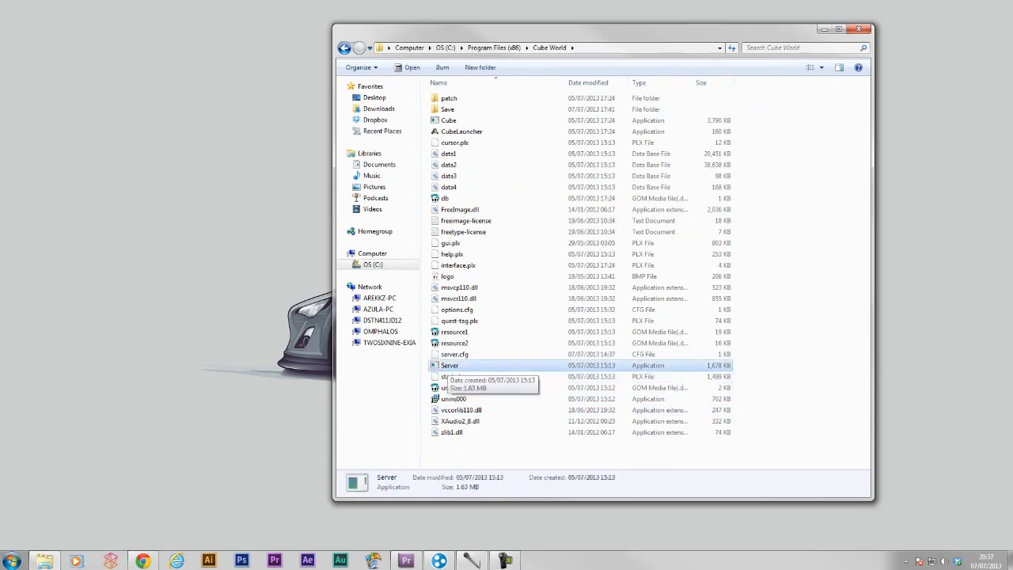
{"action": "double_click", "coordinate": [445, 365]}
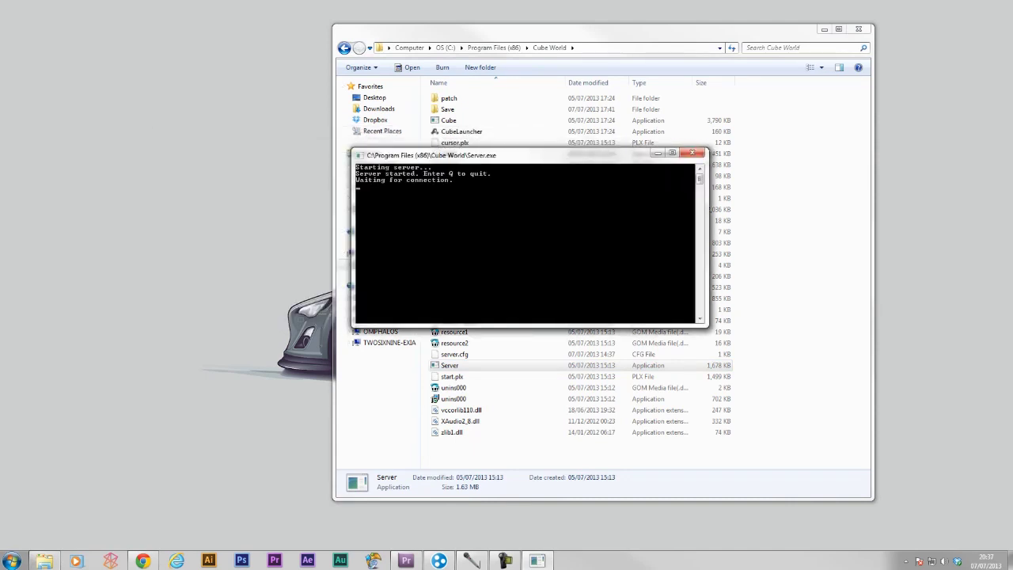
- Launch Cube World, start the game and select the existing level 4 rogue character
{"action": "key", "text": "super"}
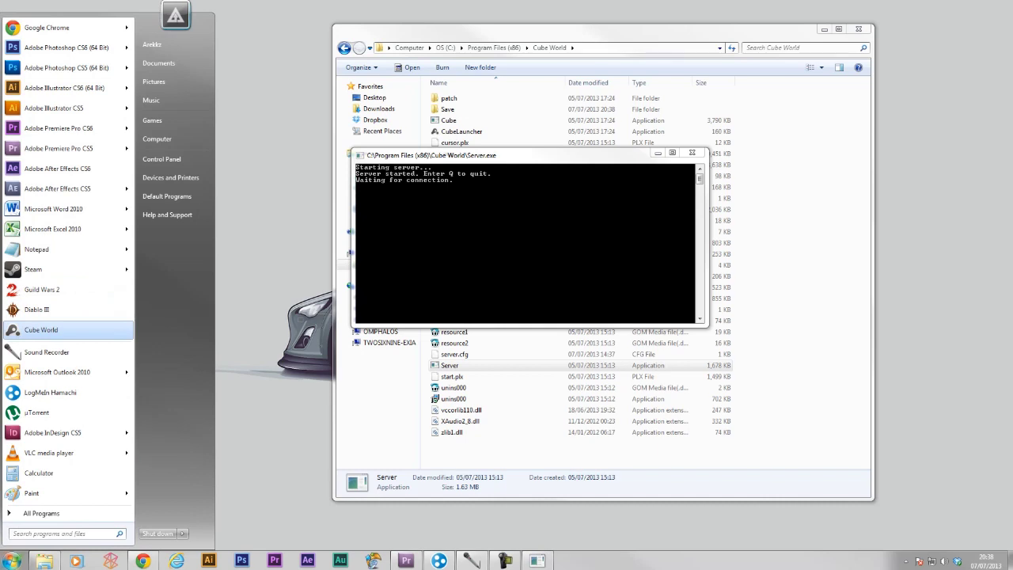
{"action": "key", "text": "Return"}
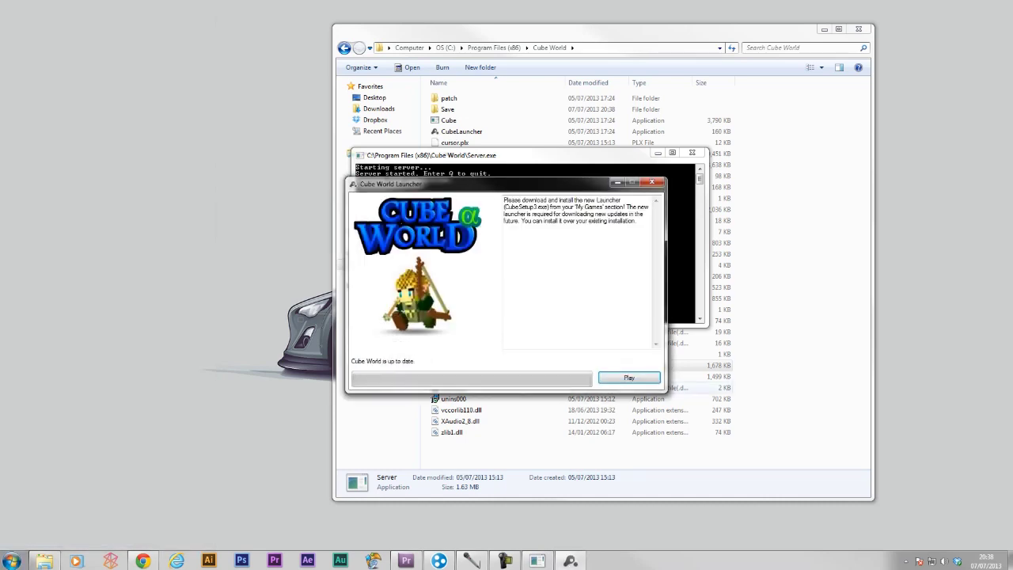
{"action": "key", "text": "Return"}
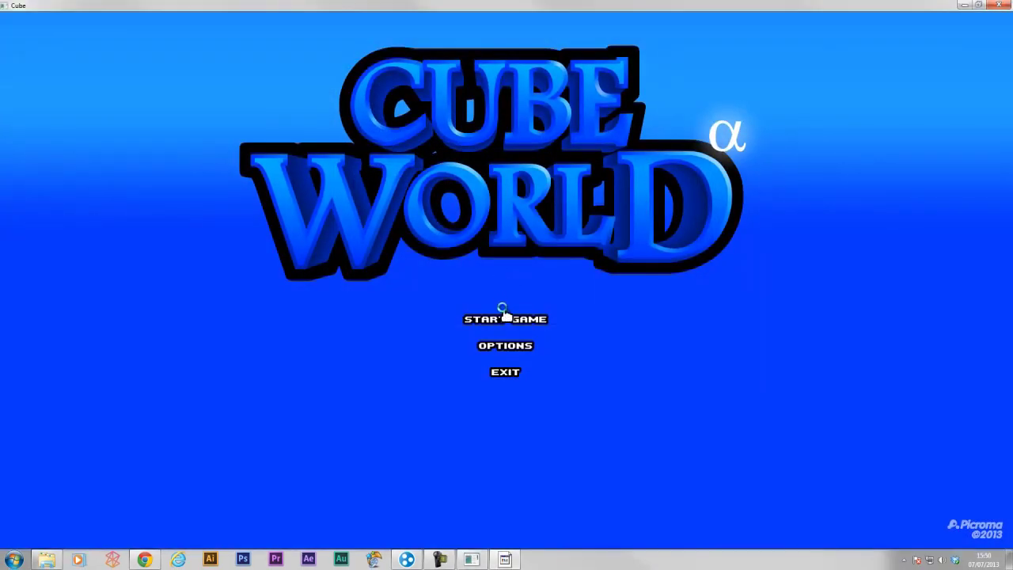
{"action": "left_click", "coordinate": [512, 318]}
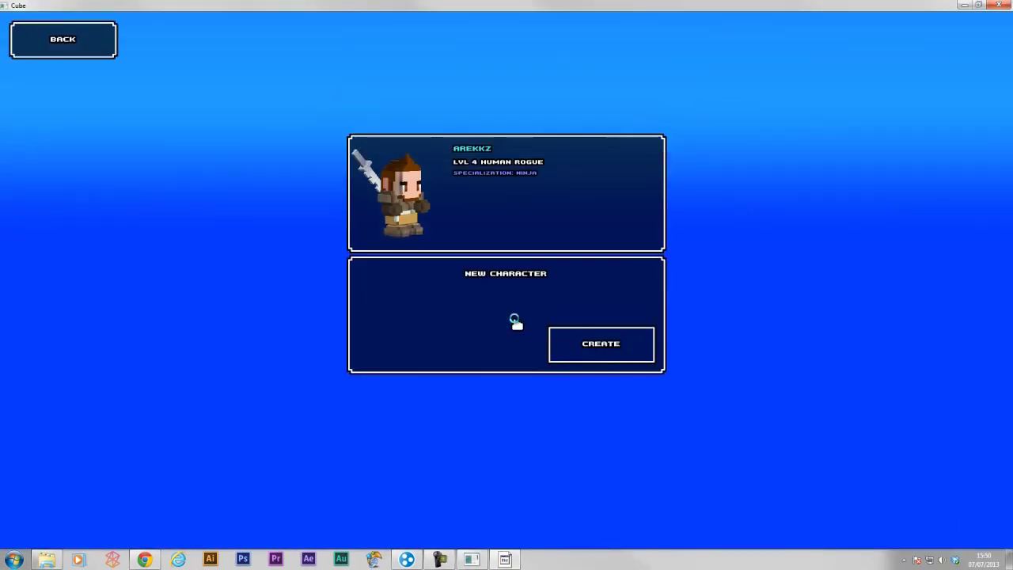
{"action": "left_click", "coordinate": [543, 215]}
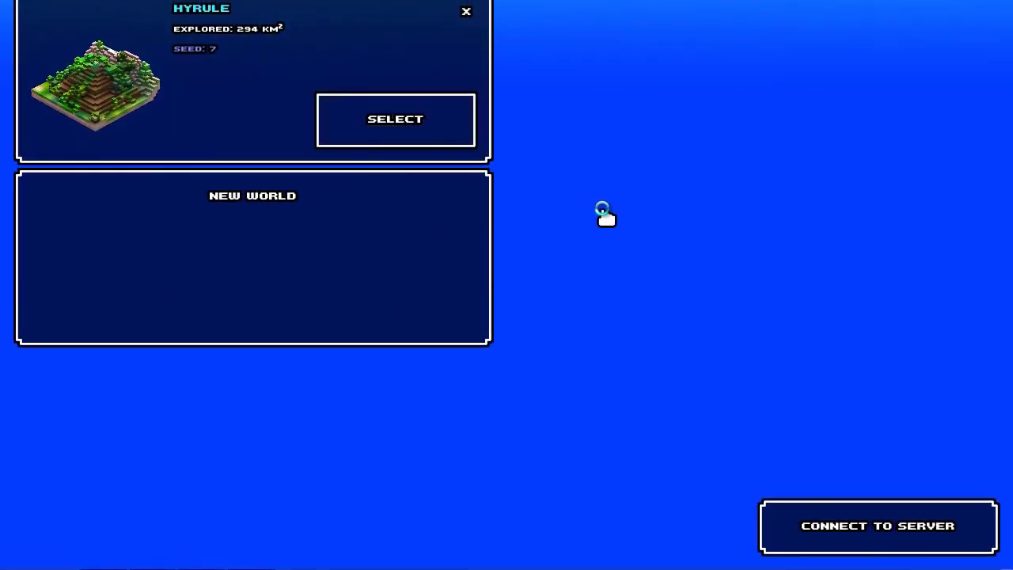
{"action": "left_click", "coordinate": [854, 529]}
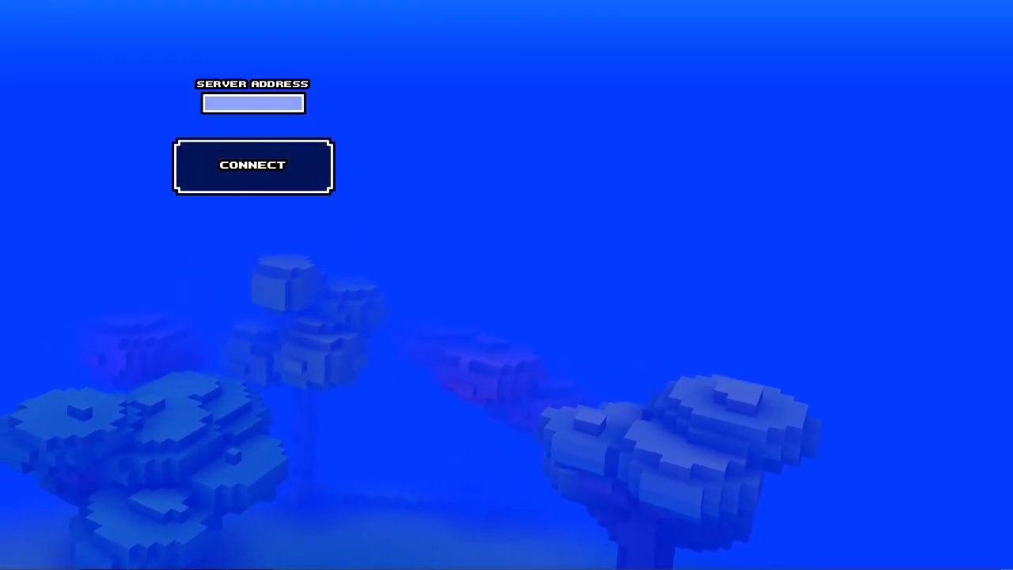
- Enter the Hamachi server address 25.149.55.191
{"action": "type", "text": "25.1"}
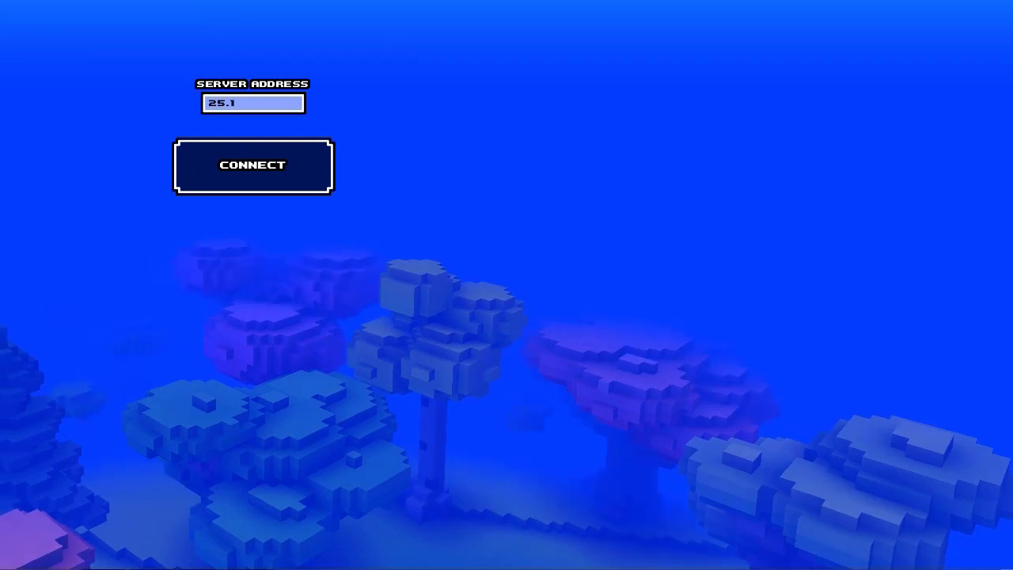
{"action": "type", "text": "49.55.19"}
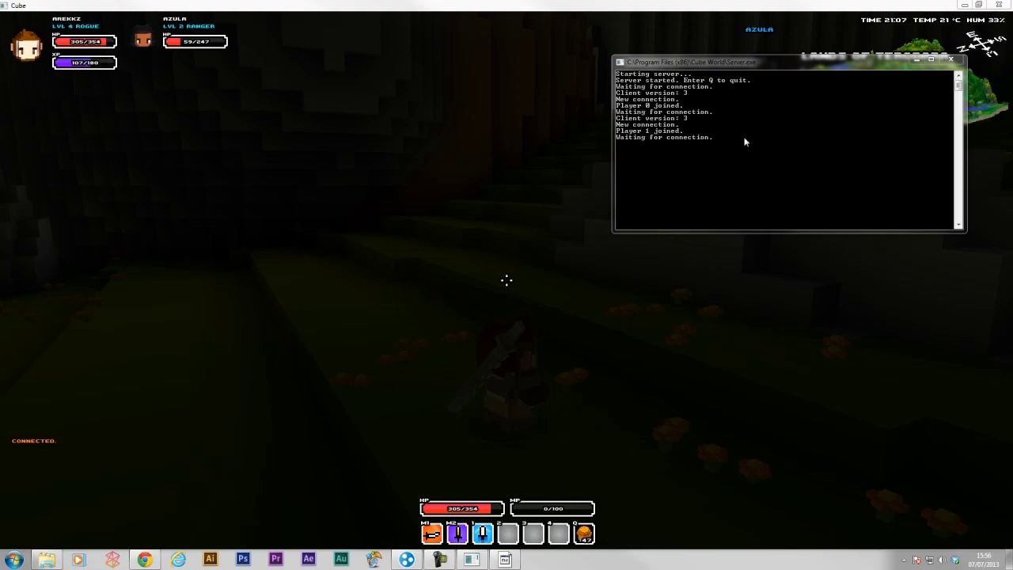
- Focus the game and walk the rogue up the steps beside the other player's ranger
{"action": "left_click", "coordinate": [477, 220]}
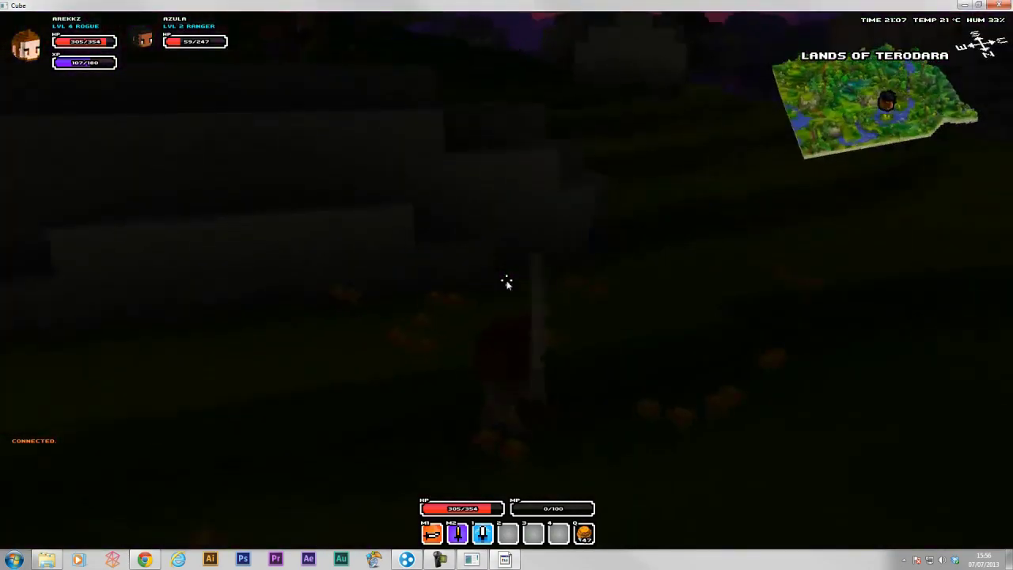
{"action": "key", "text": "w"}
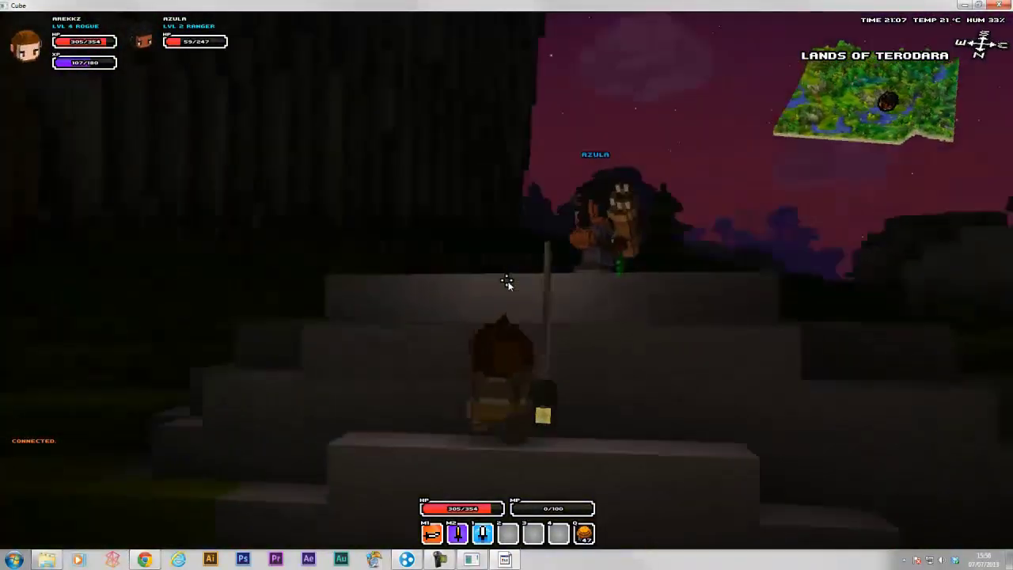
{"action": "key", "text": "w"}
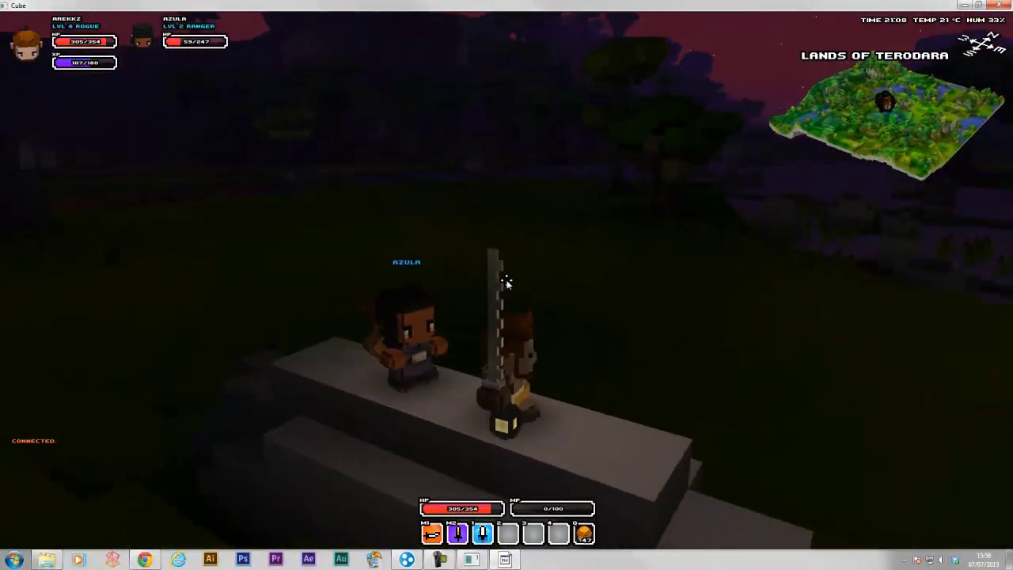
{"action": "key", "text": "s"}
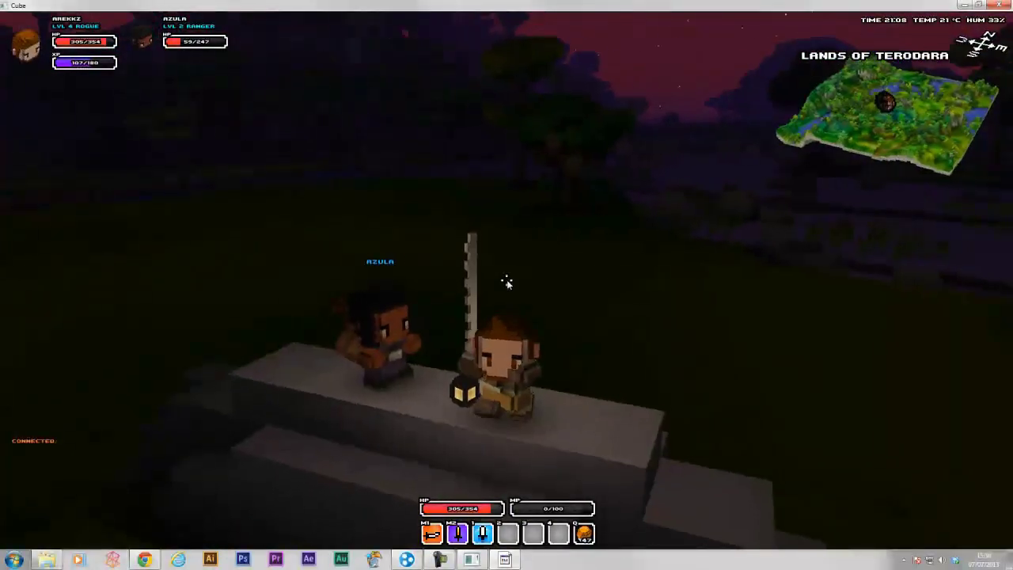
{"action": "key", "text": "w"}
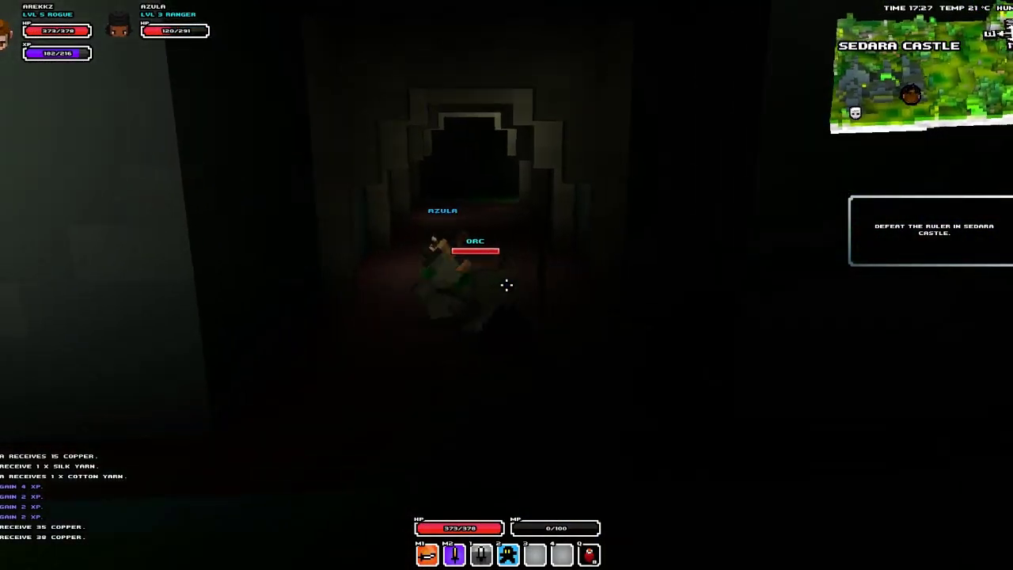
- Walk out onto the grass and kill the orc with repeated and special attacks
{"action": "left_click", "coordinate": [507, 285]}
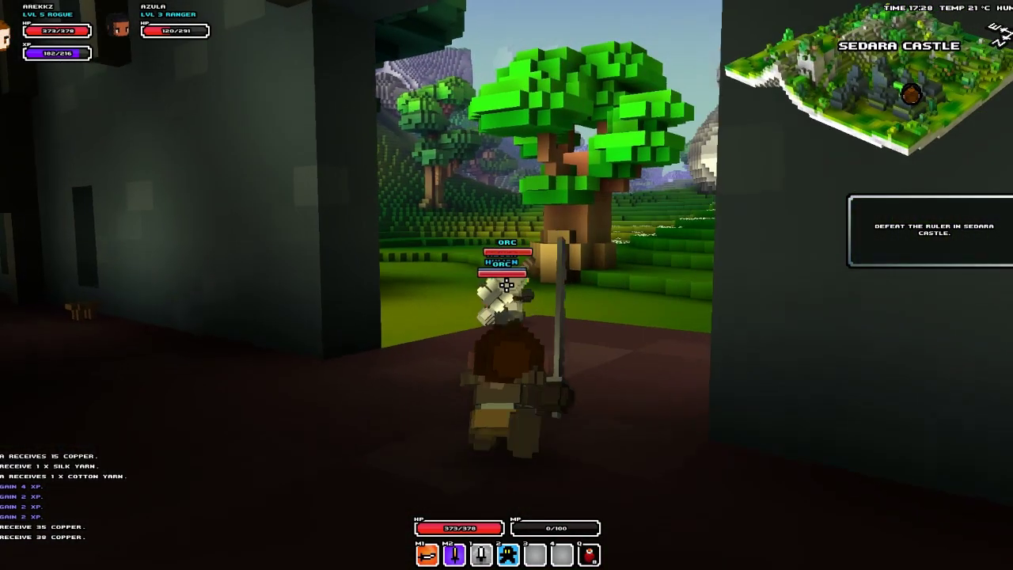
{"action": "key", "text": "w"}
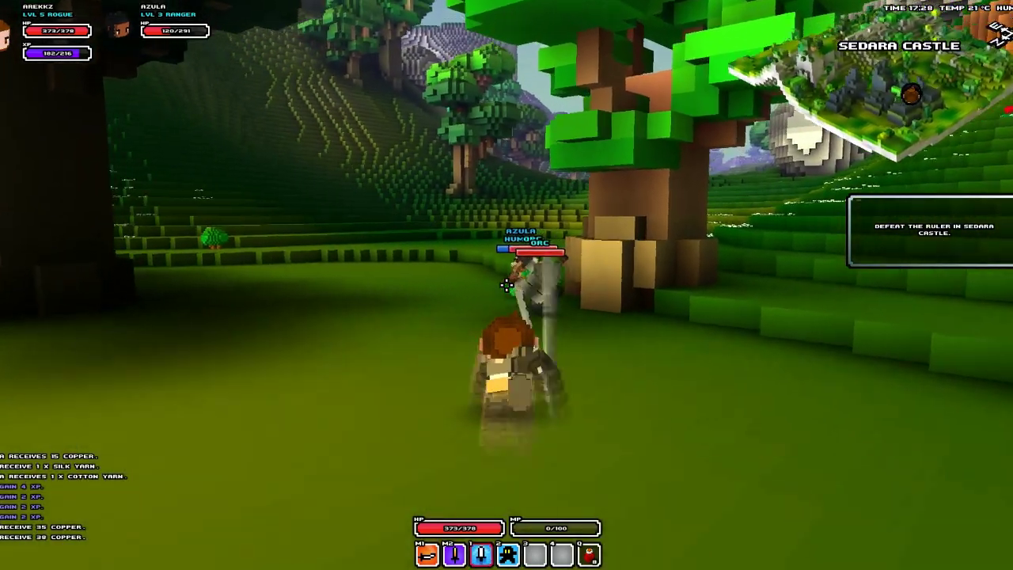
{"action": "left_click", "coordinate": [506, 285]}
{"action": "left_click", "coordinate": [506, 285]}
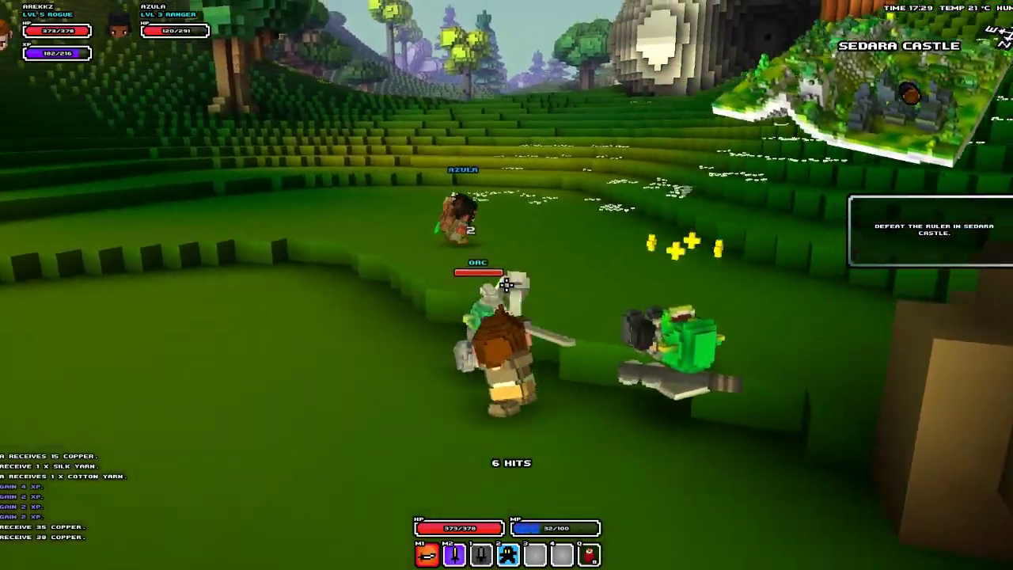
{"action": "left_click", "coordinate": [507, 285]}
{"action": "left_click", "coordinate": [506, 285]}
{"action": "right_click", "coordinate": [506, 285]}
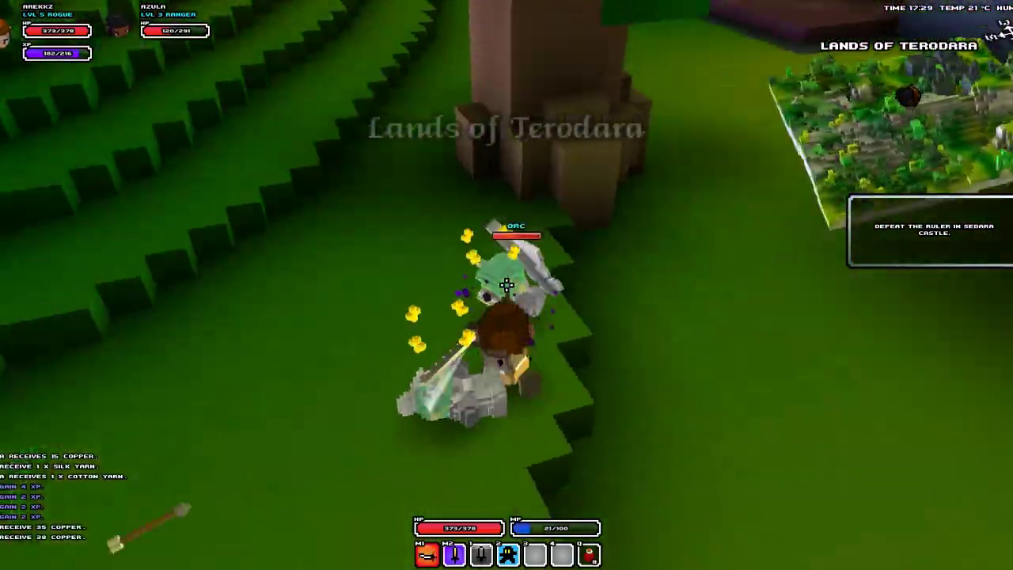
{"action": "left_click", "coordinate": [507, 285]}
{"action": "left_click", "coordinate": [507, 285]}
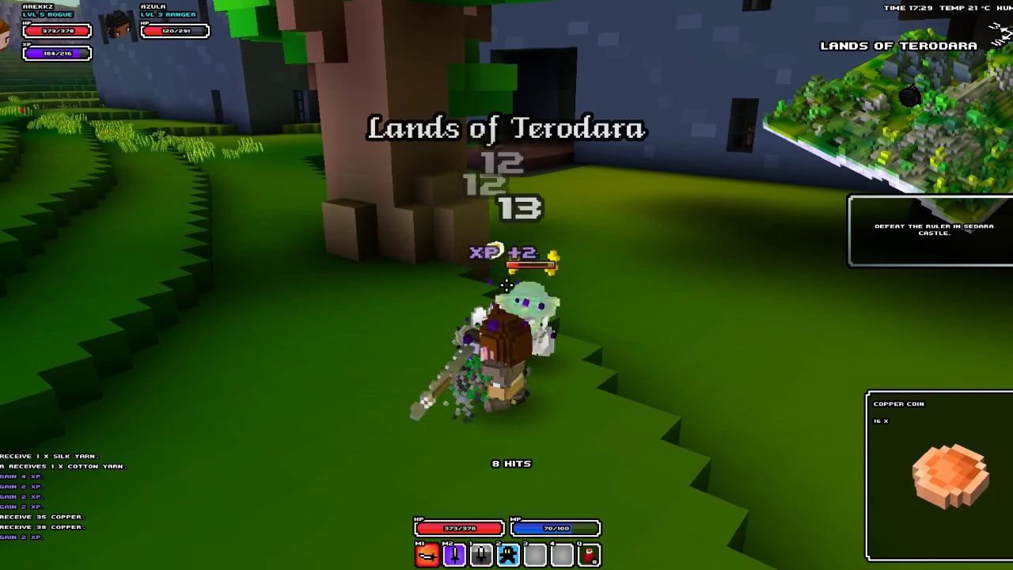
{"action": "left_click", "coordinate": [507, 285]}
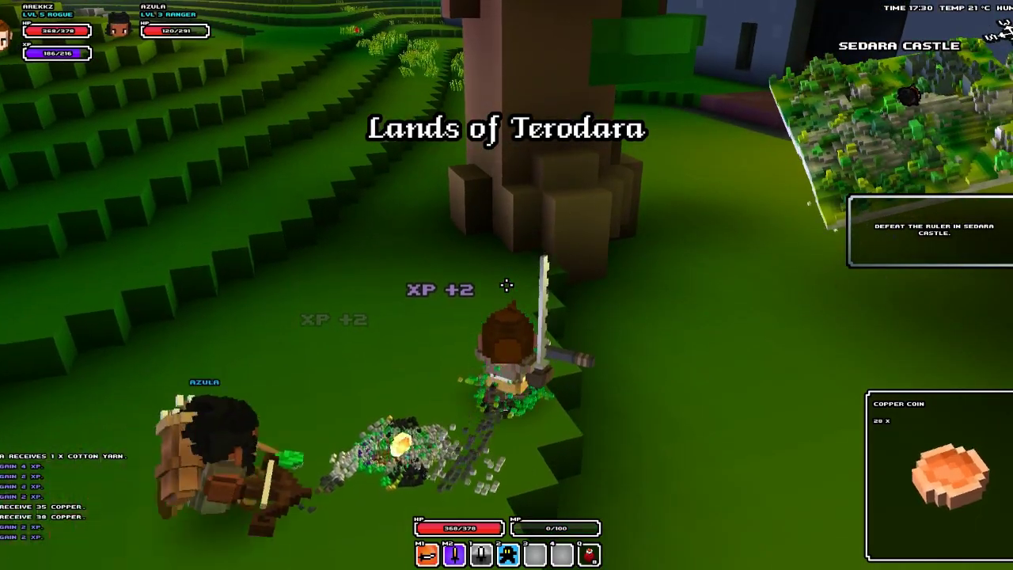